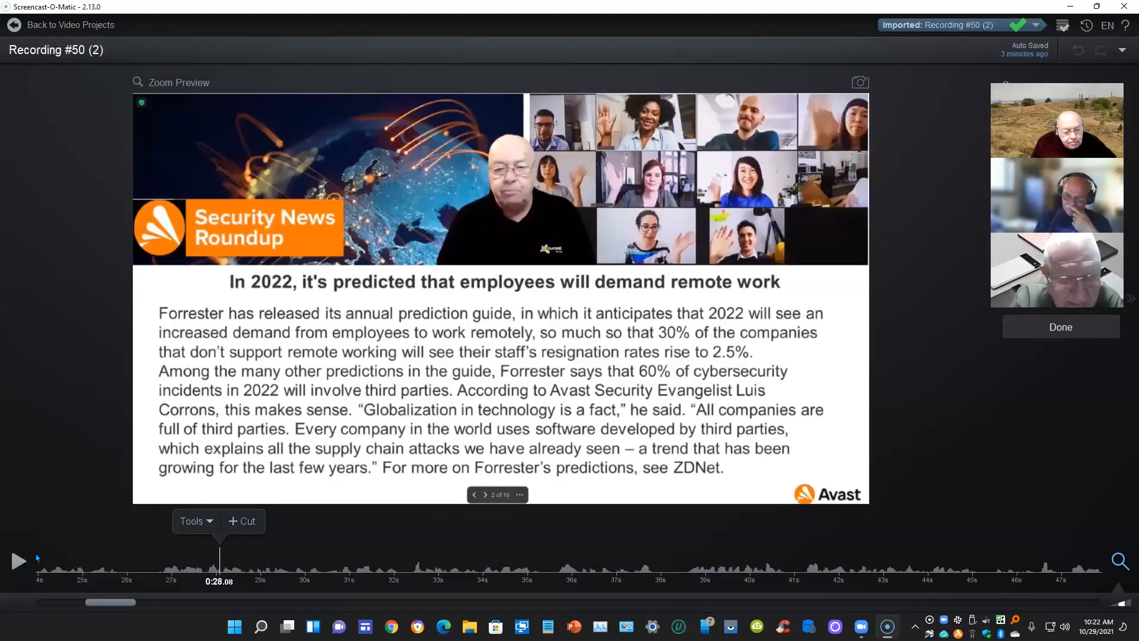
Play the recording repeatedly between about 0:32 and 0:35 to locate the short section to remove
click(18, 561)
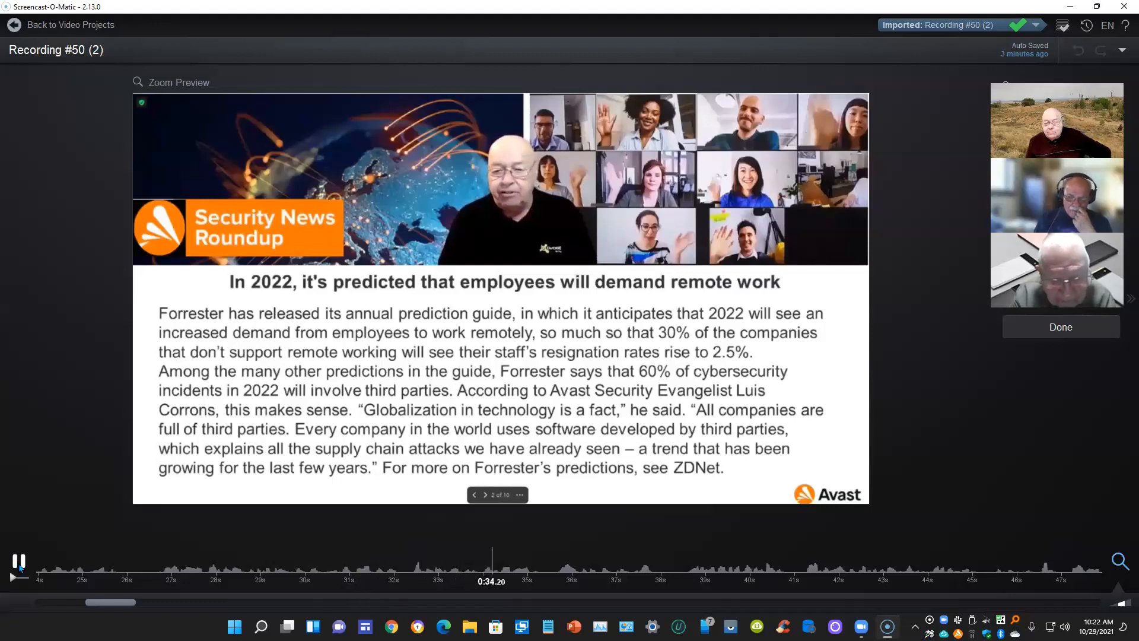
click(19, 564)
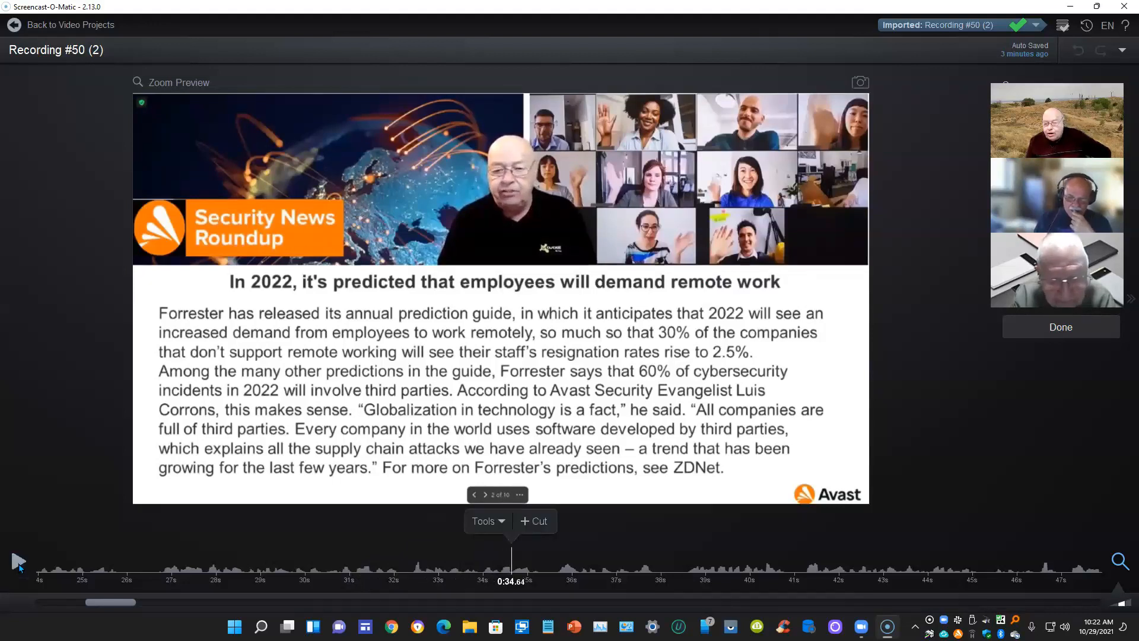
click(405, 572)
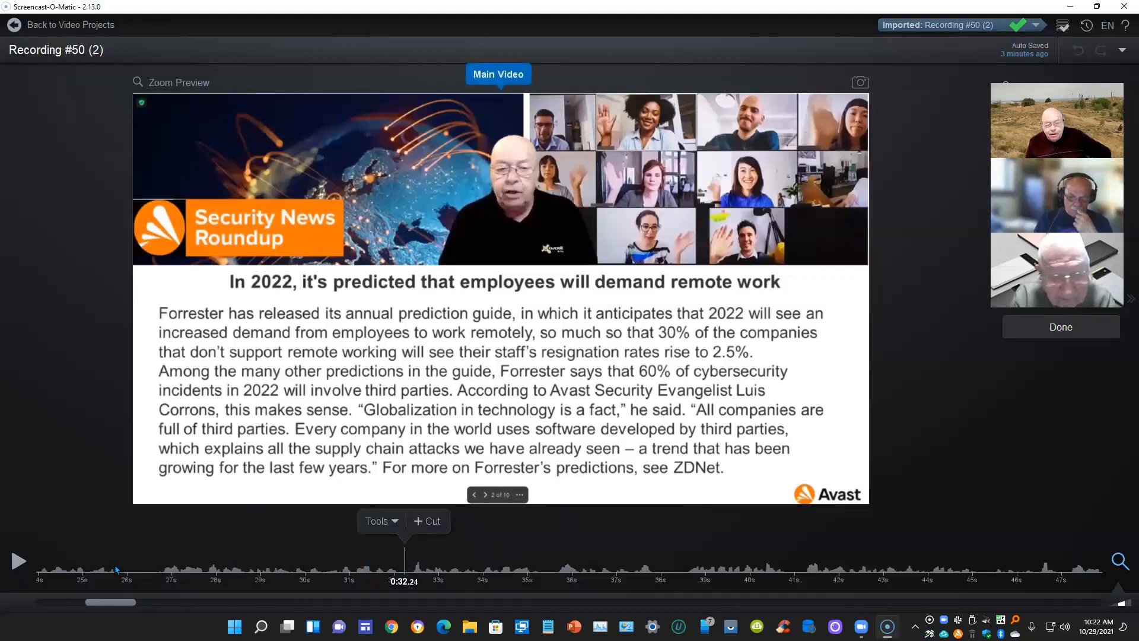
click(18, 561)
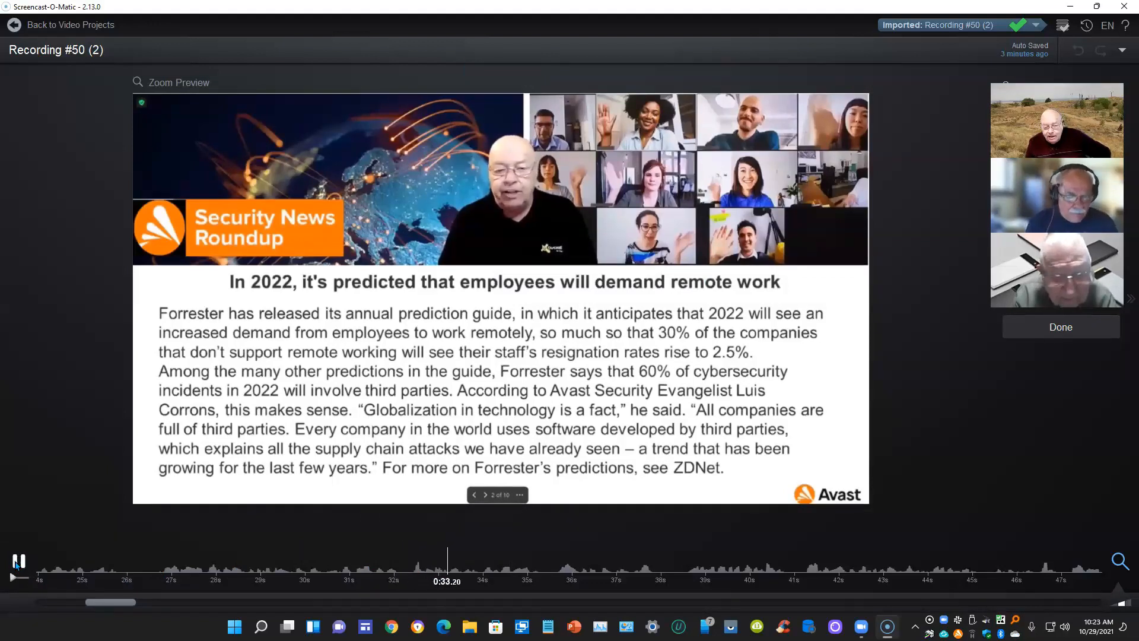
key(space)
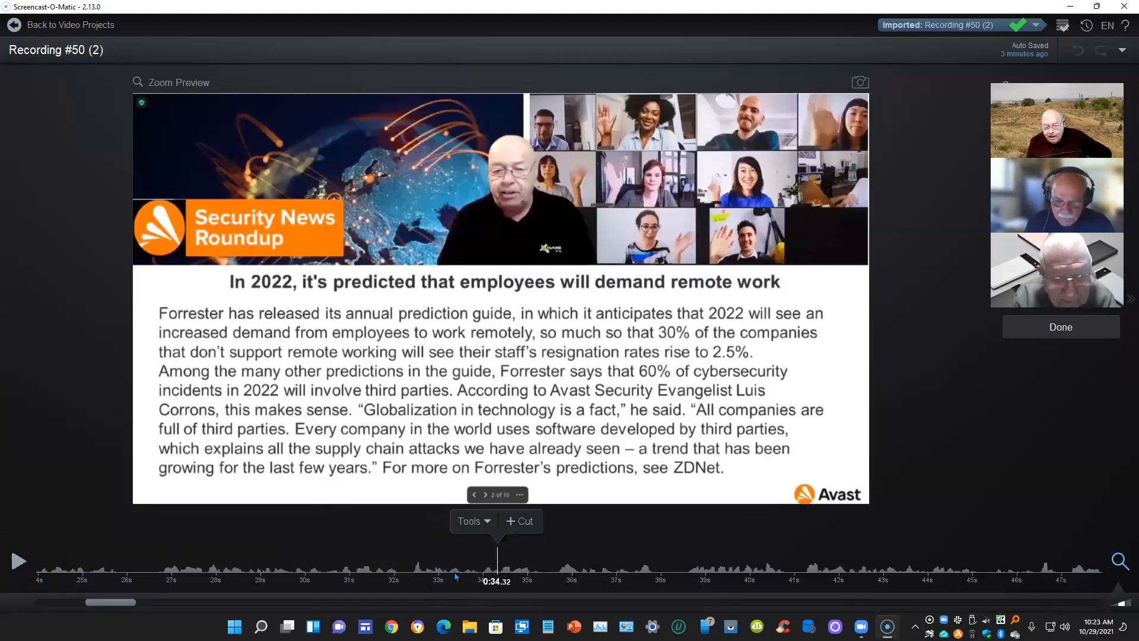
click(462, 572)
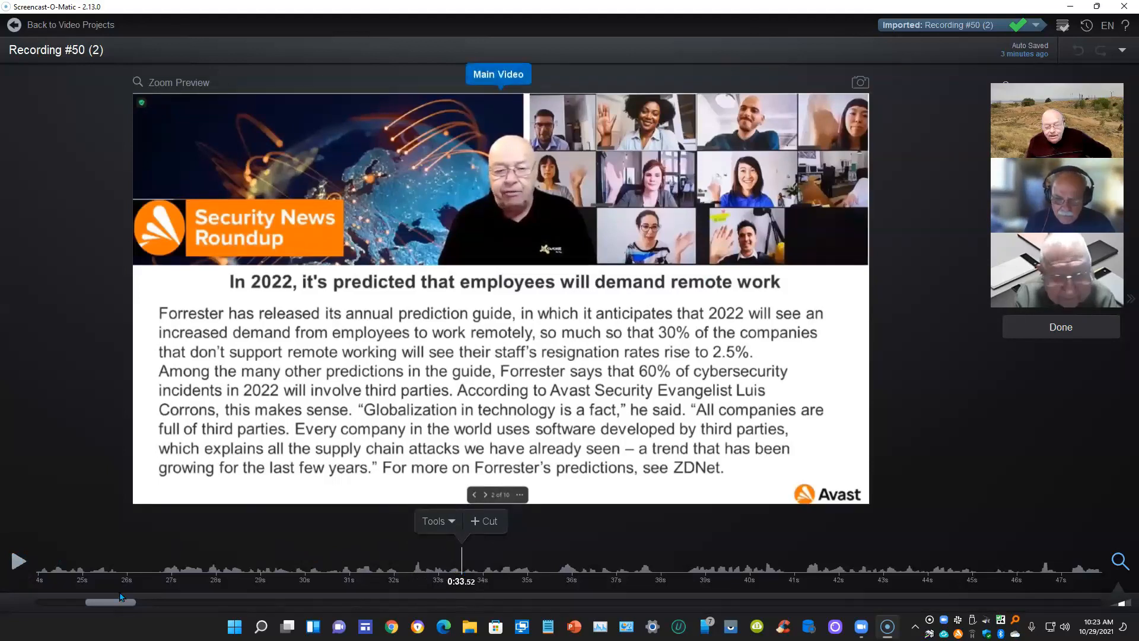
click(17, 561)
click(18, 561)
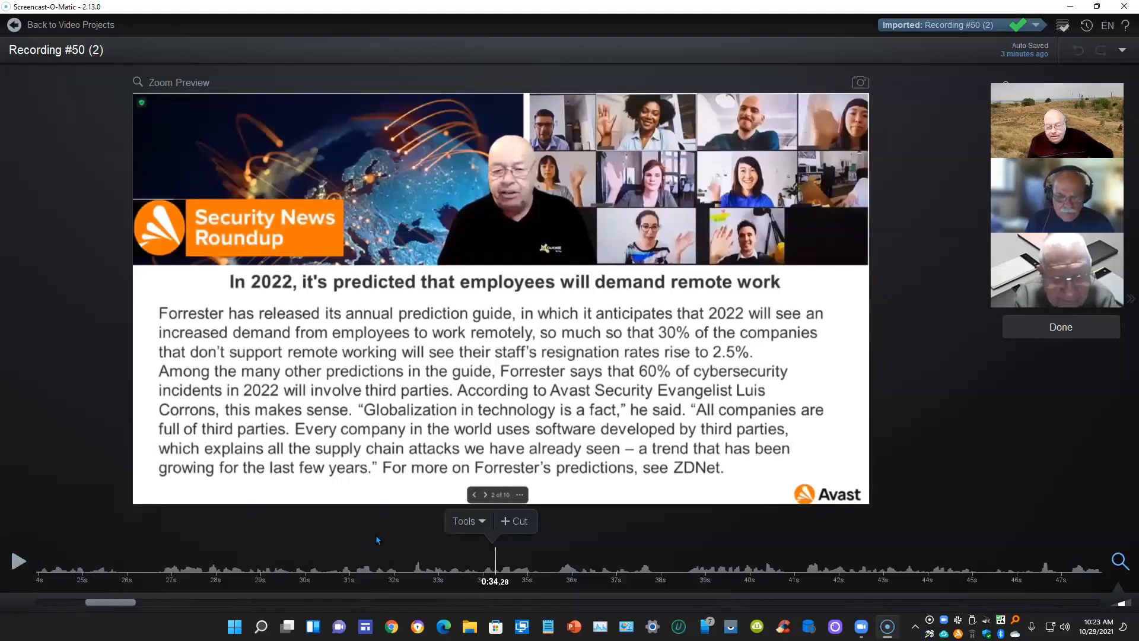
Cut a 0.36-second section out of the video, starting at 0:33.52
click(461, 572)
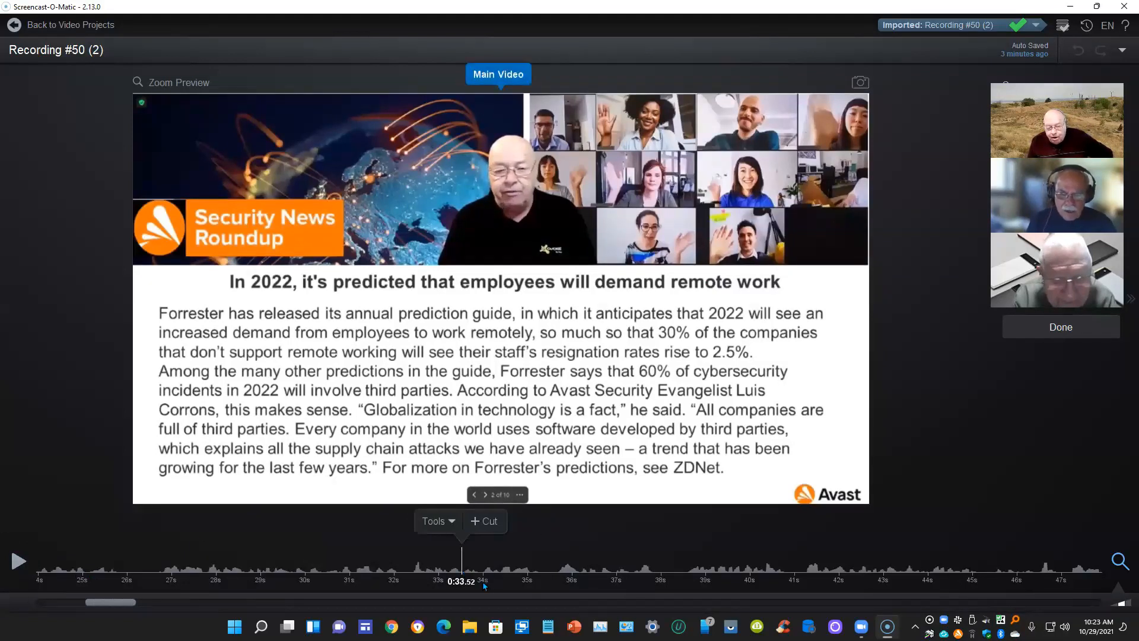
click(490, 522)
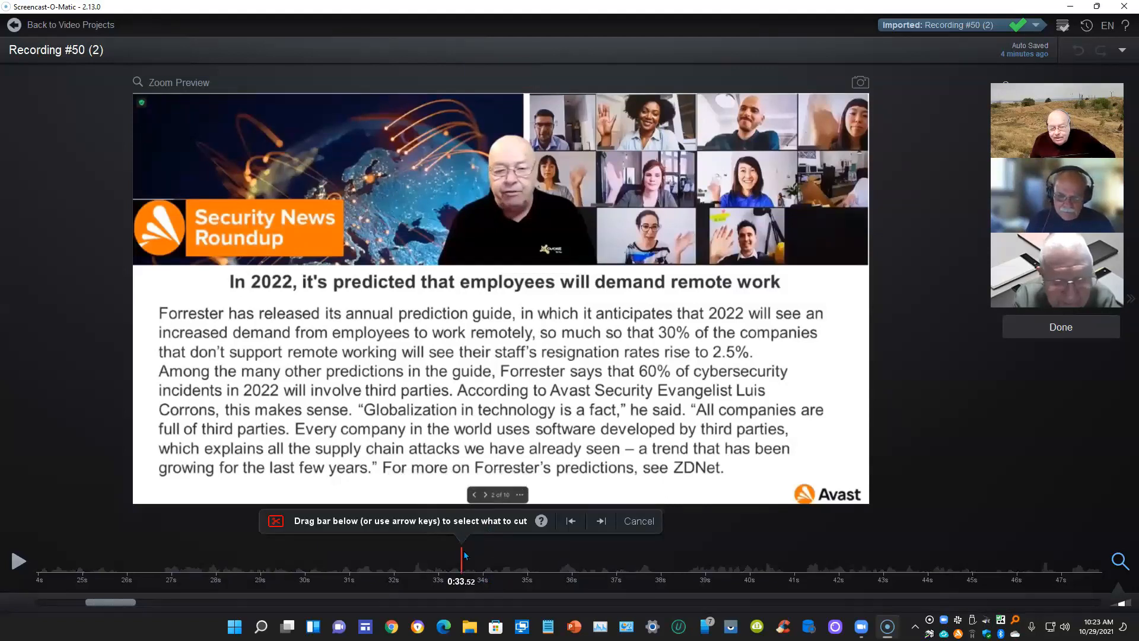
drag(462, 578, 481, 582)
click(476, 520)
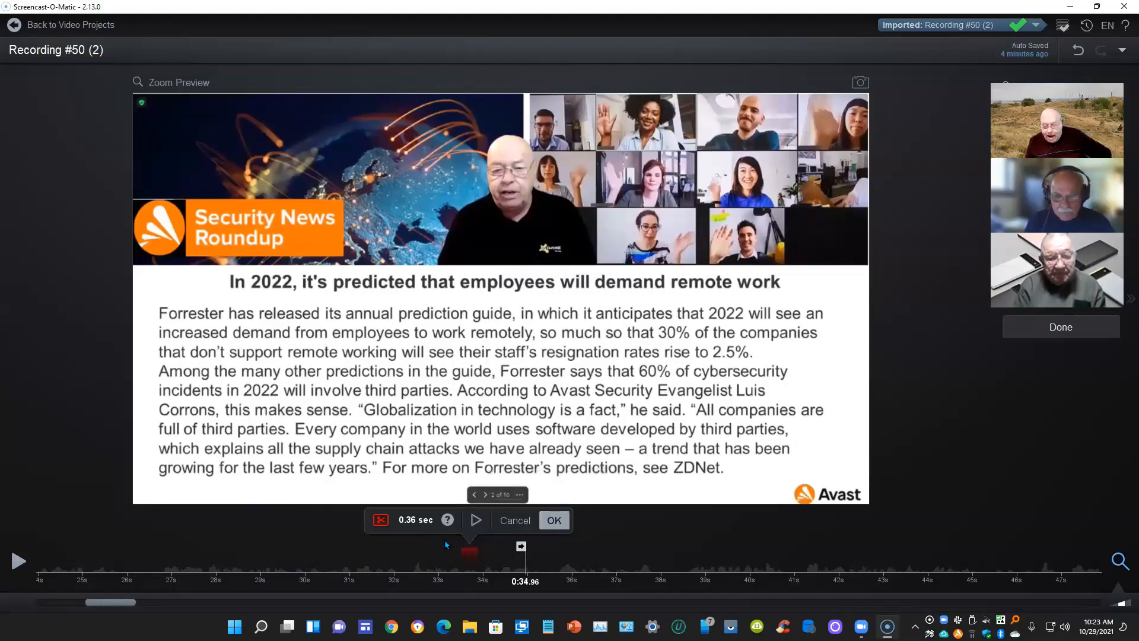
click(554, 520)
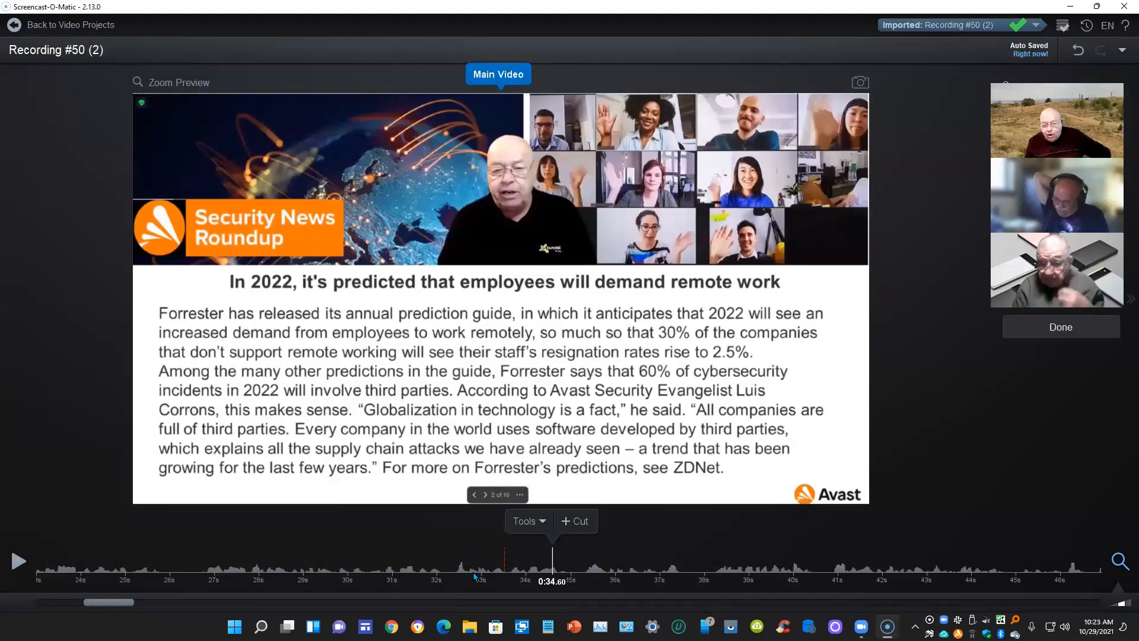
Play back the video from 0:32.20 across the cut to check how it sounds
click(447, 568)
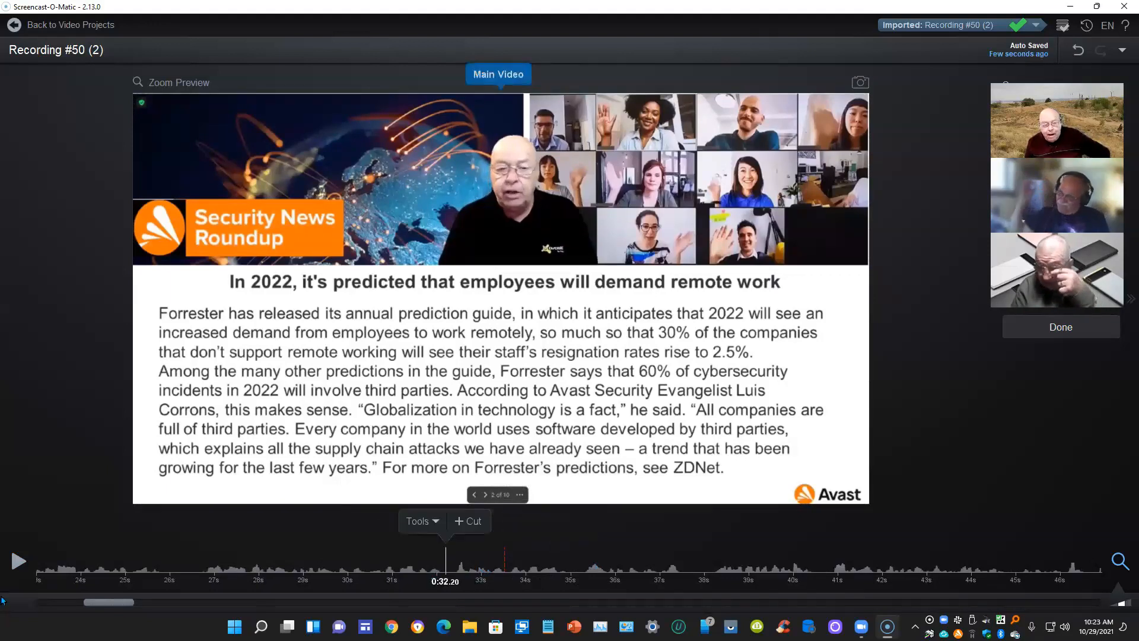
click(17, 561)
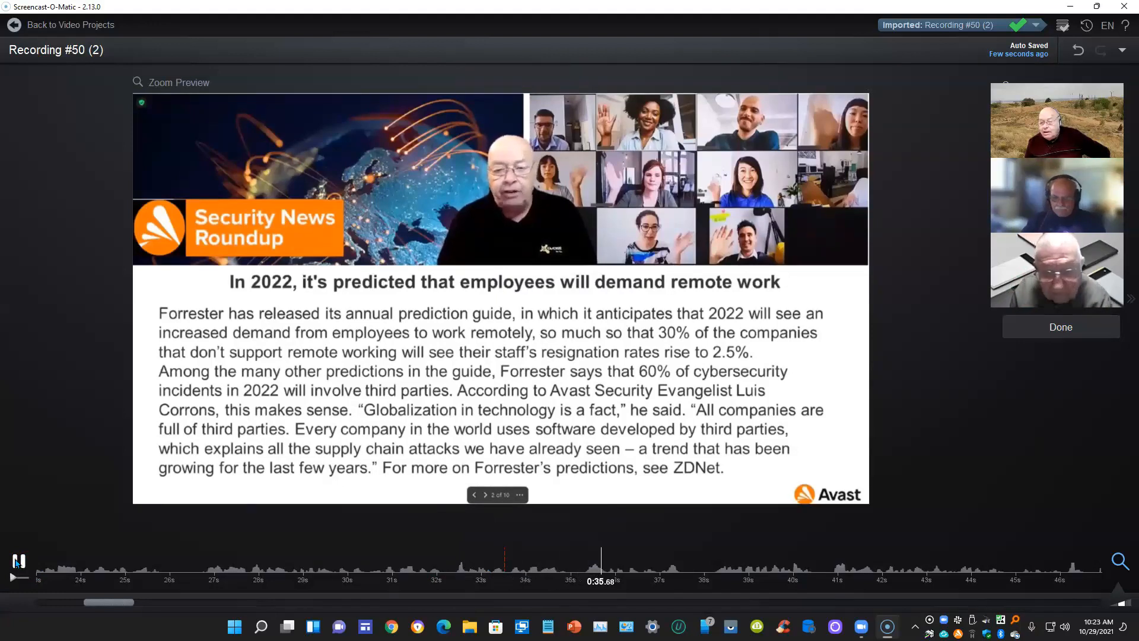
click(18, 561)
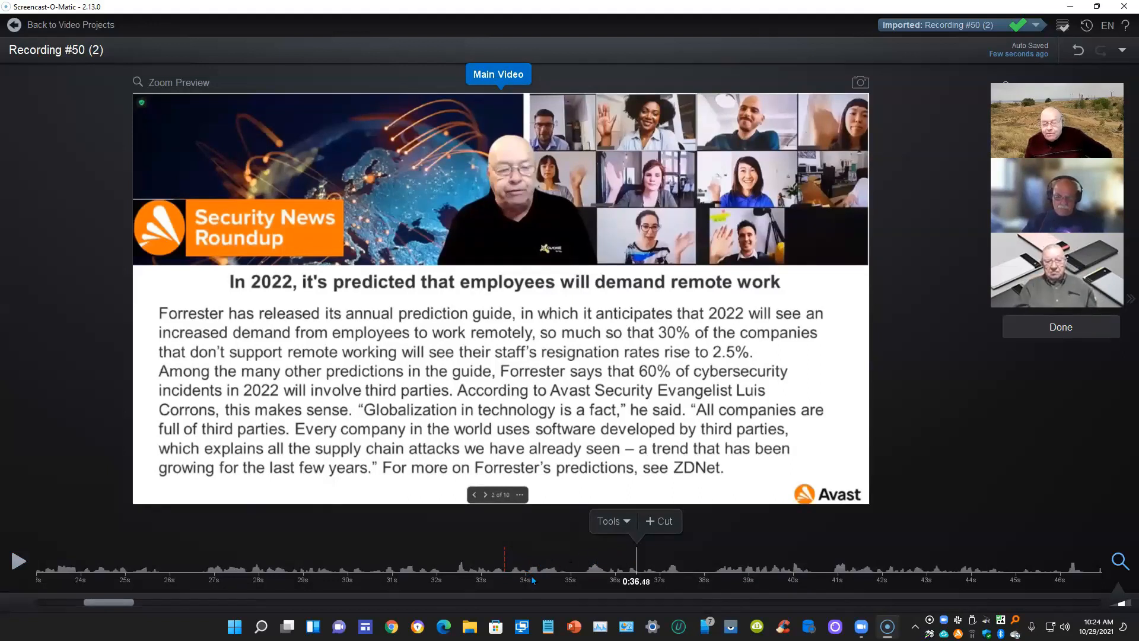
click(627, 523)
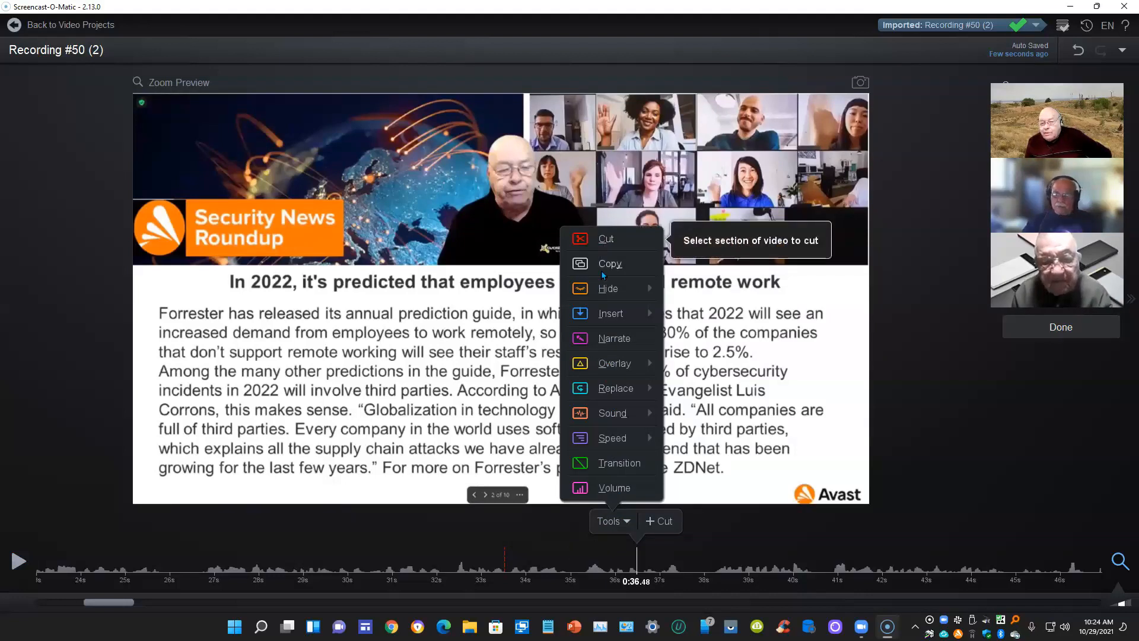
mouse_move(613, 300)
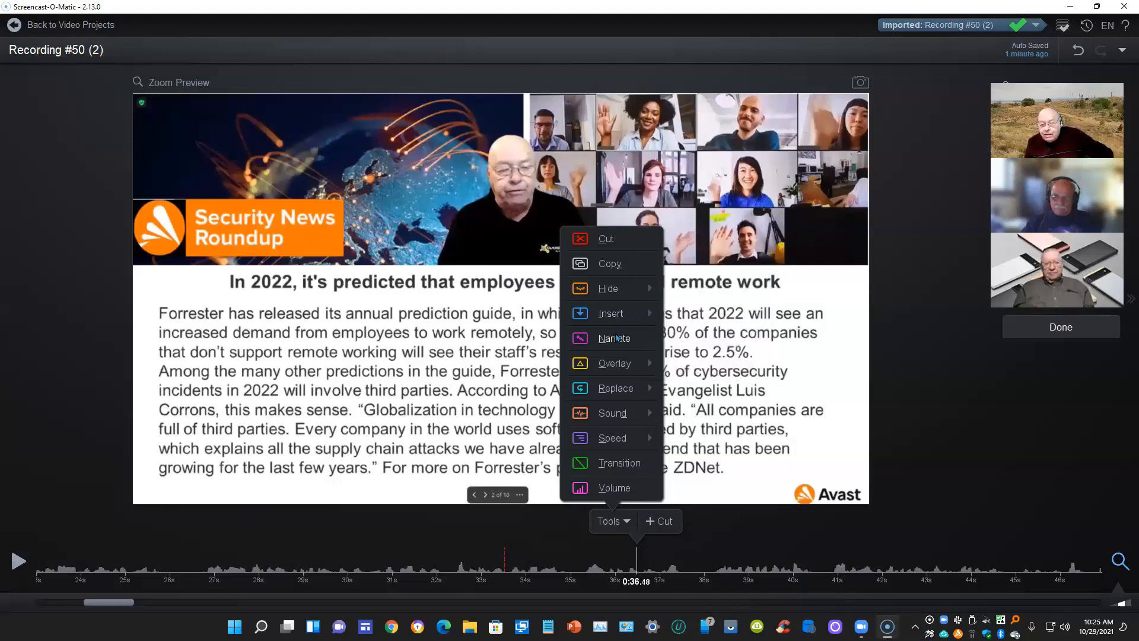
Insert a 5-second pause into the video at 0:37.56
click(685, 571)
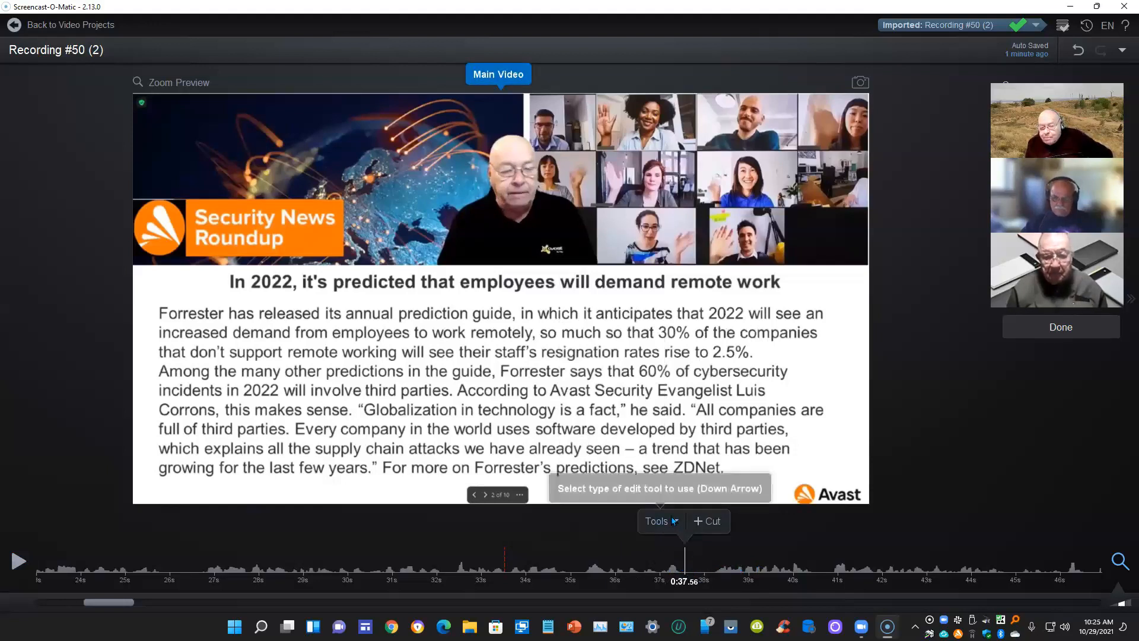
click(674, 521)
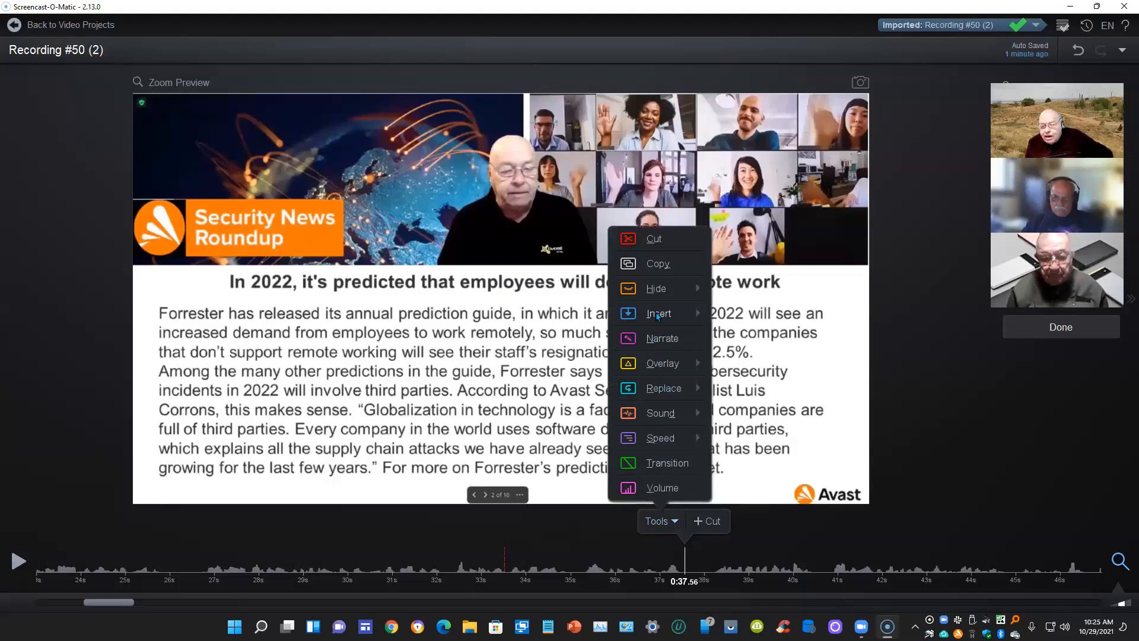
mouse_move(654, 317)
click(730, 309)
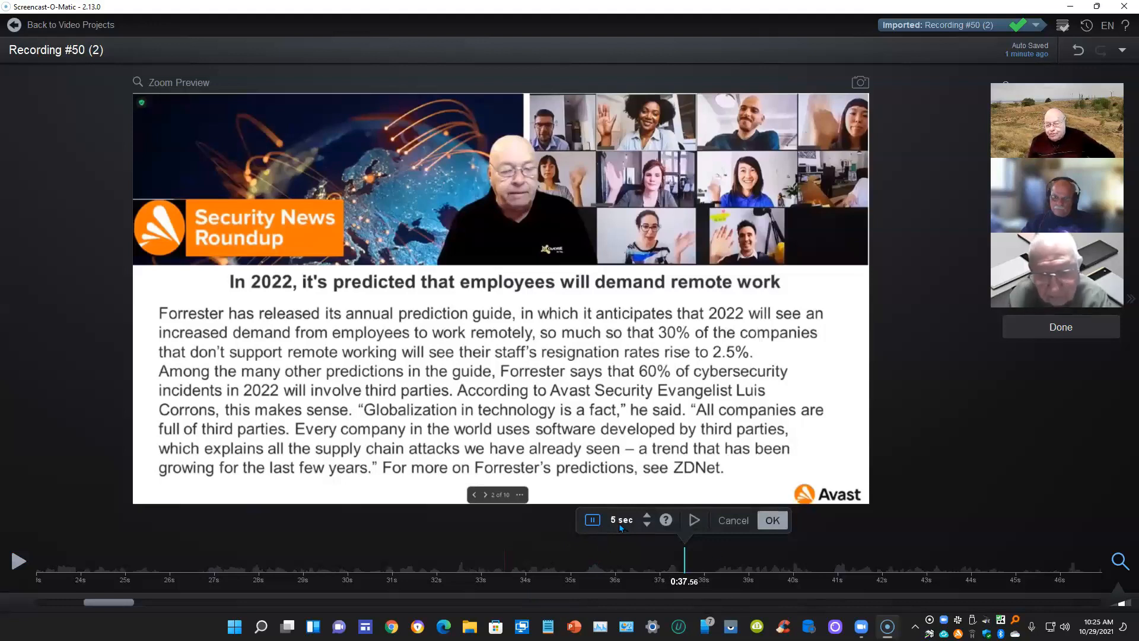
click(777, 523)
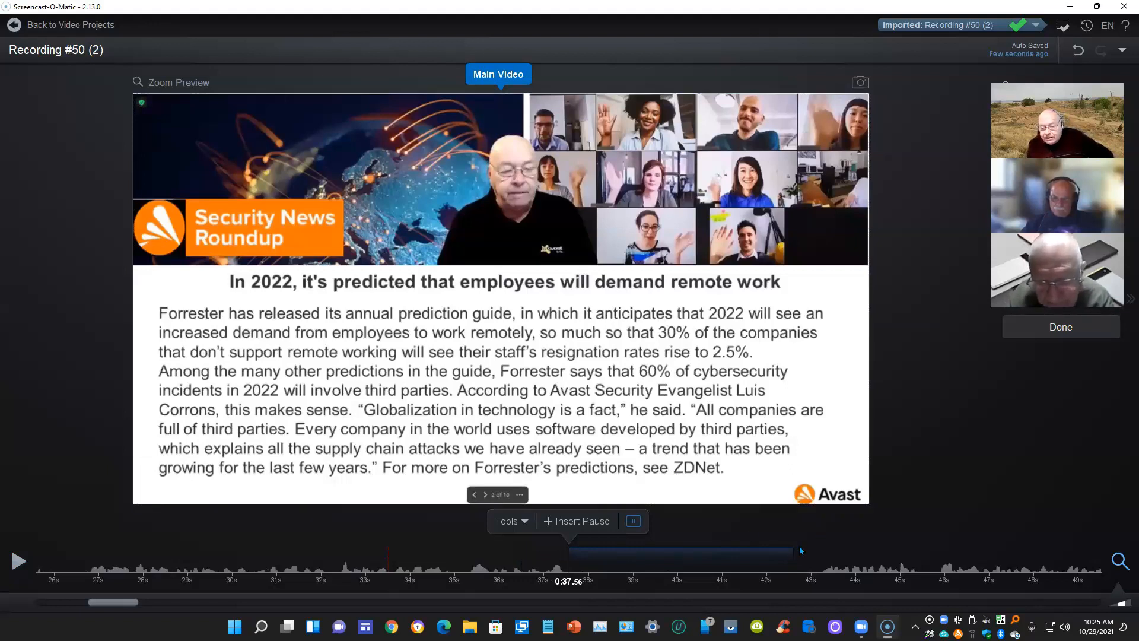
Start a narration covering the 5.00 seconds of the inserted pause, from 0:37.56 to 0:42.56
click(525, 520)
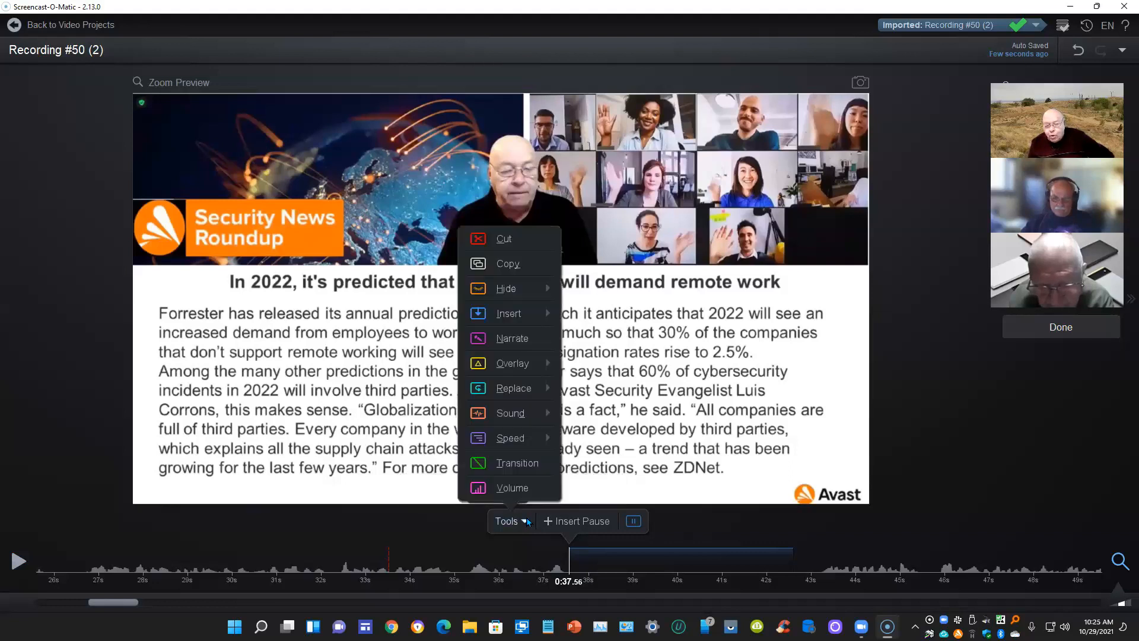
click(508, 338)
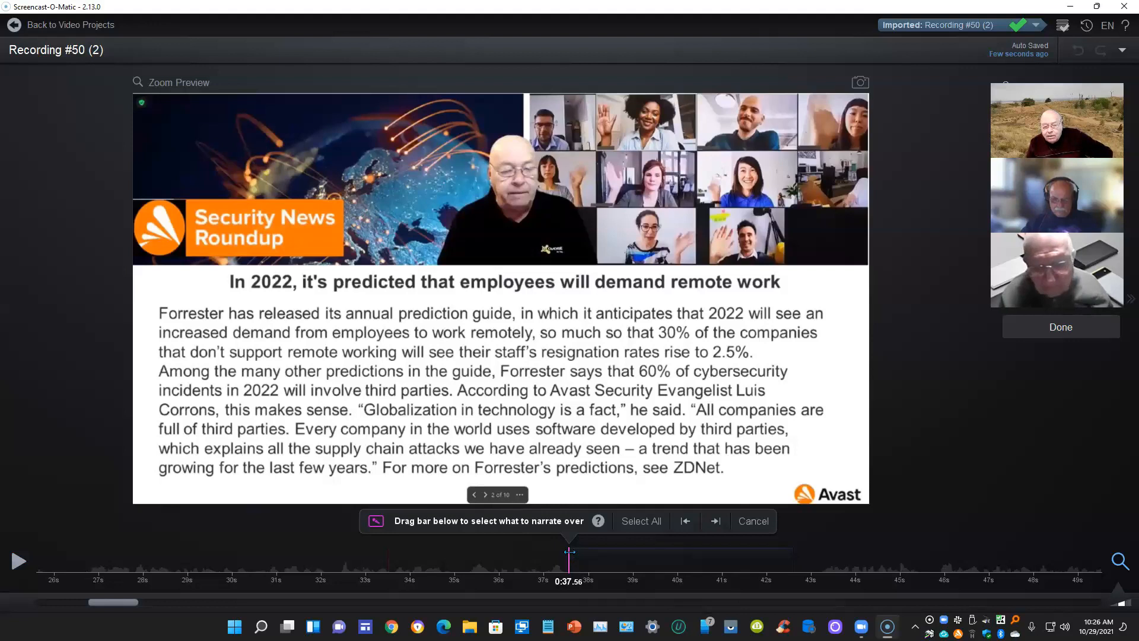
drag(570, 551, 810, 589)
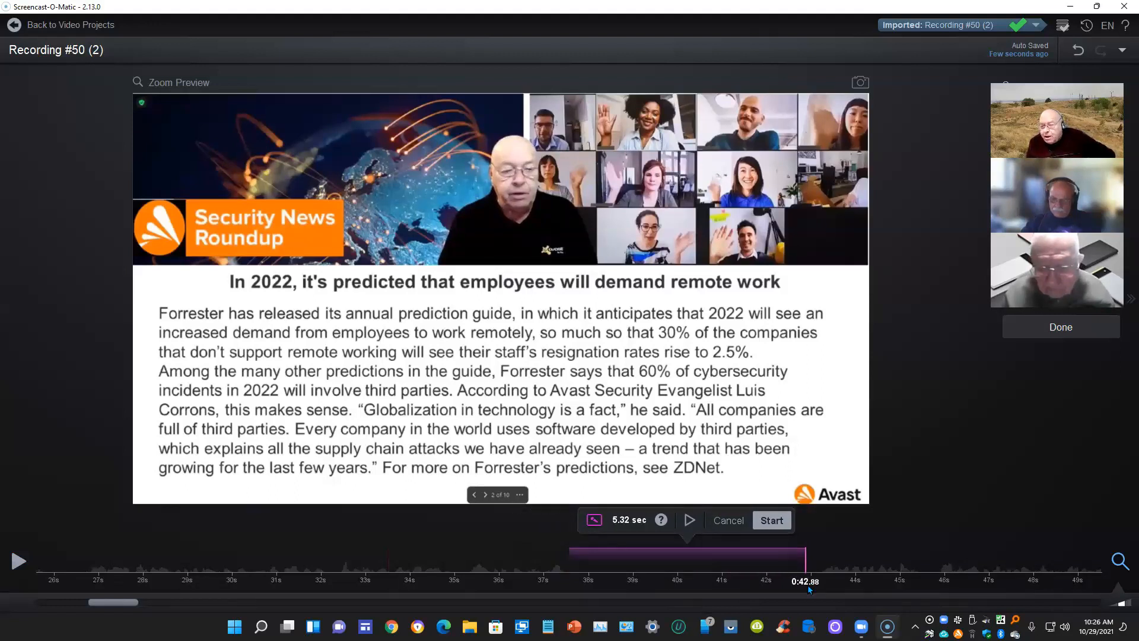
drag(810, 589, 794, 593)
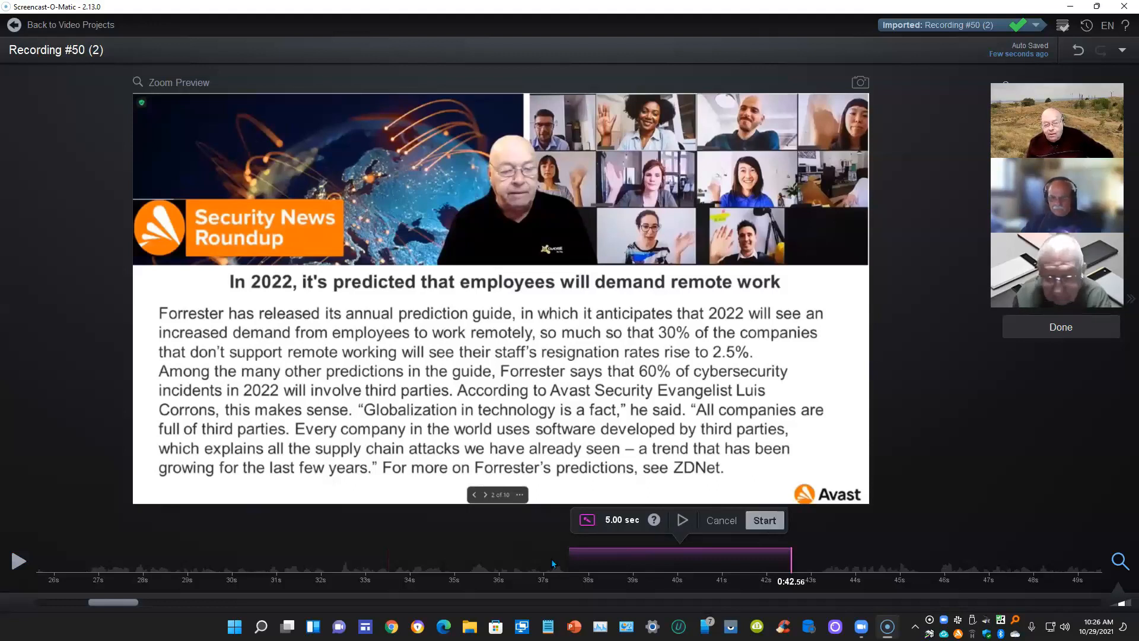
click(765, 520)
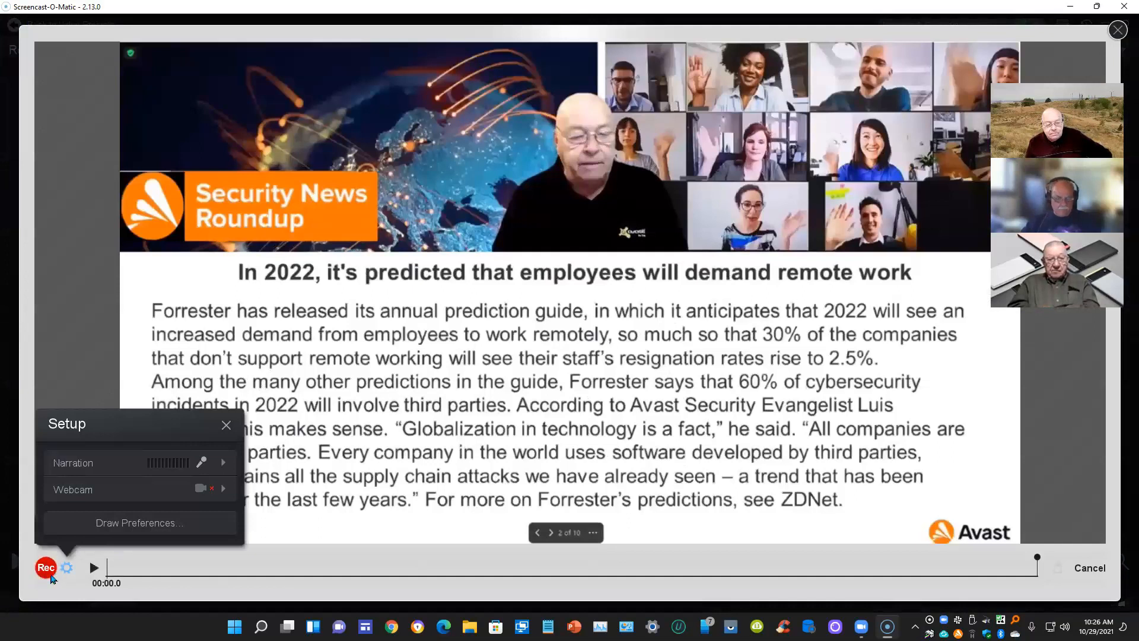
Record about 3.7 seconds of narration over the selected pause and finish the recording
click(46, 568)
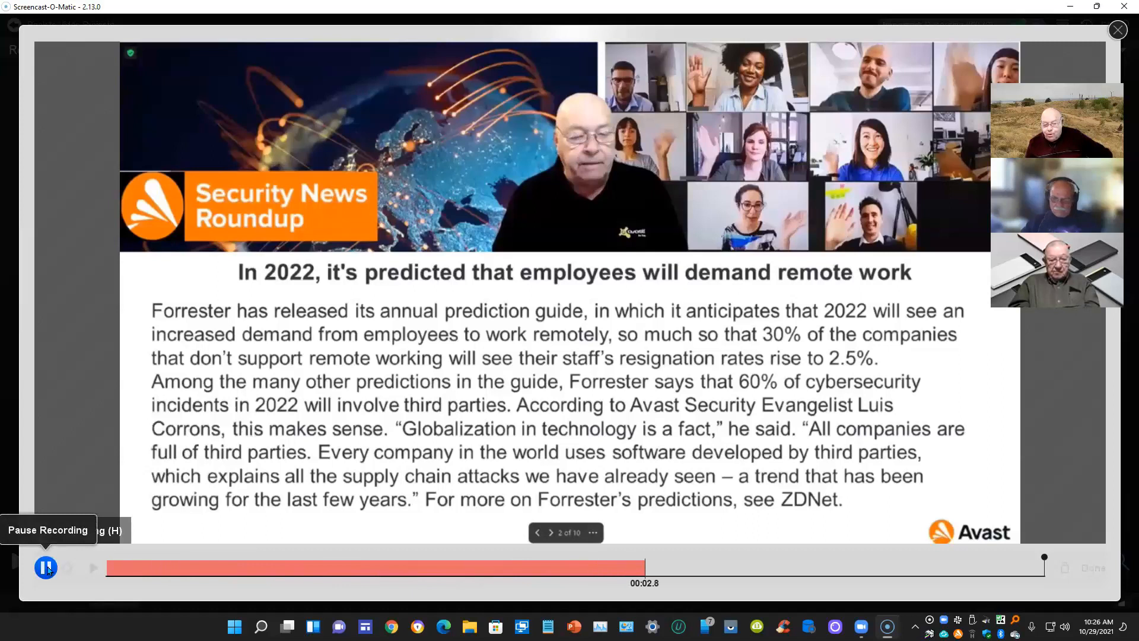
click(47, 567)
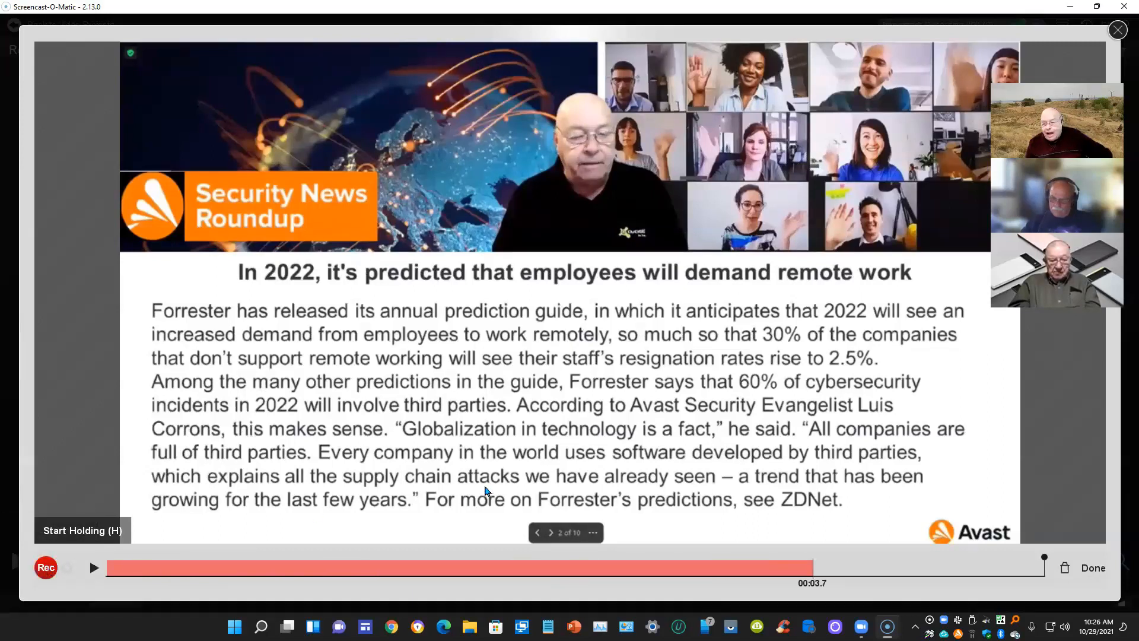
click(1092, 568)
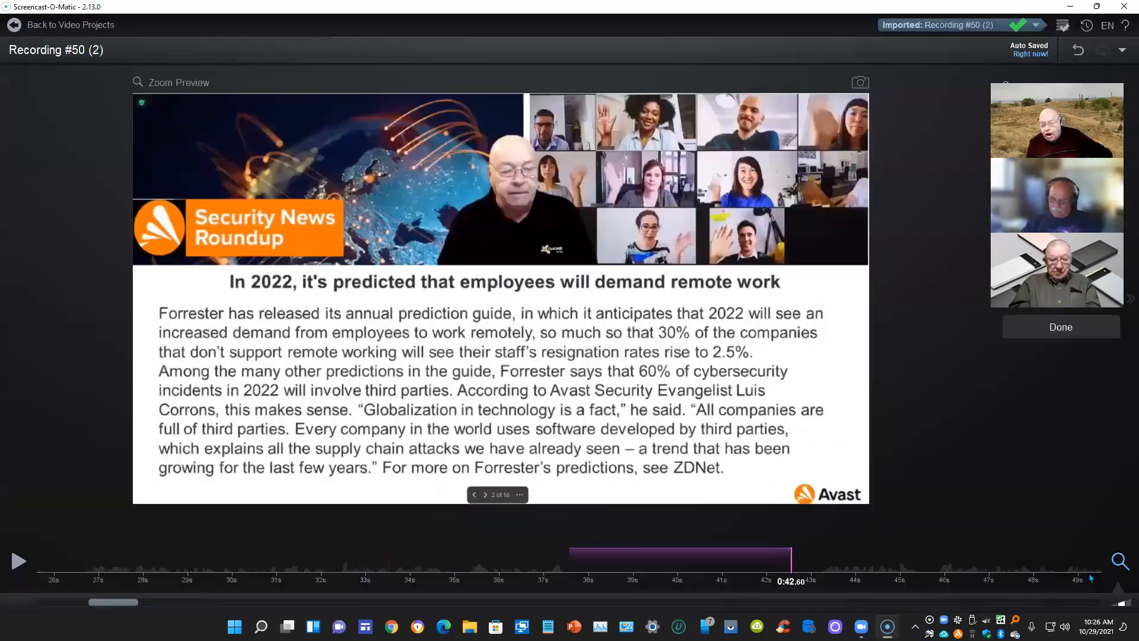
Cut the 0.44-second silence at the start of the narration, from 0:37.56 to 0:38.00
click(568, 560)
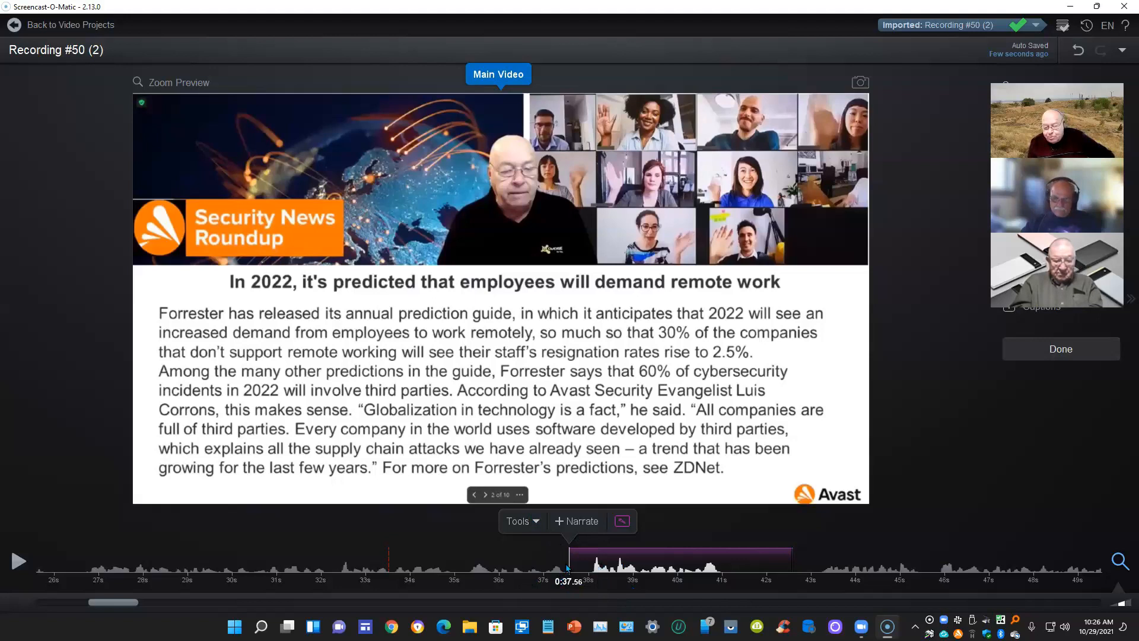
click(522, 521)
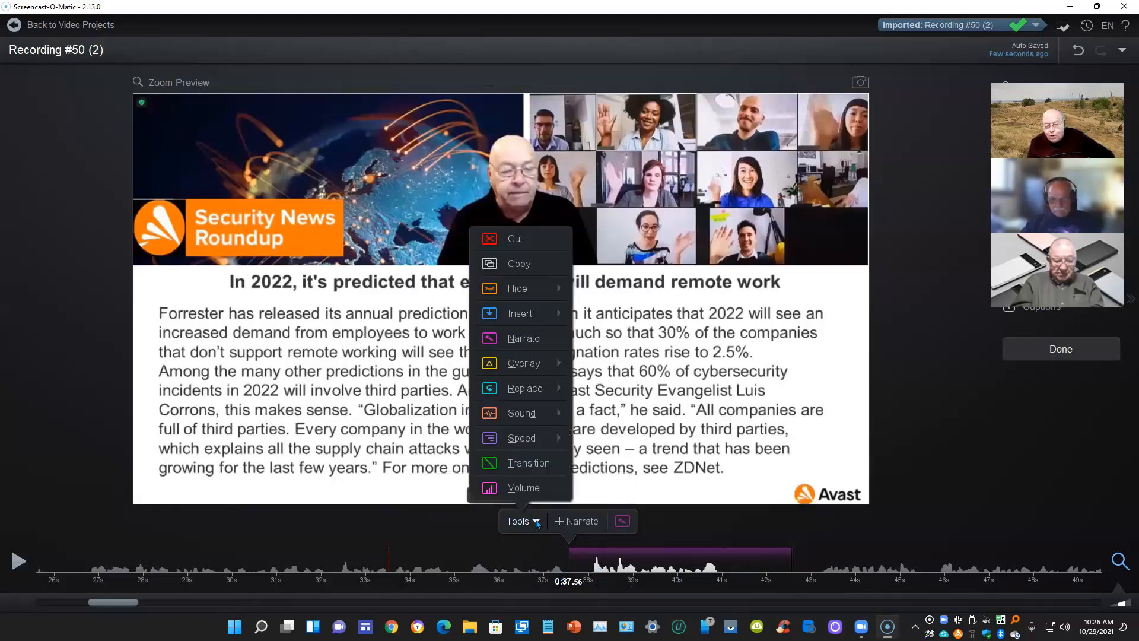
click(513, 239)
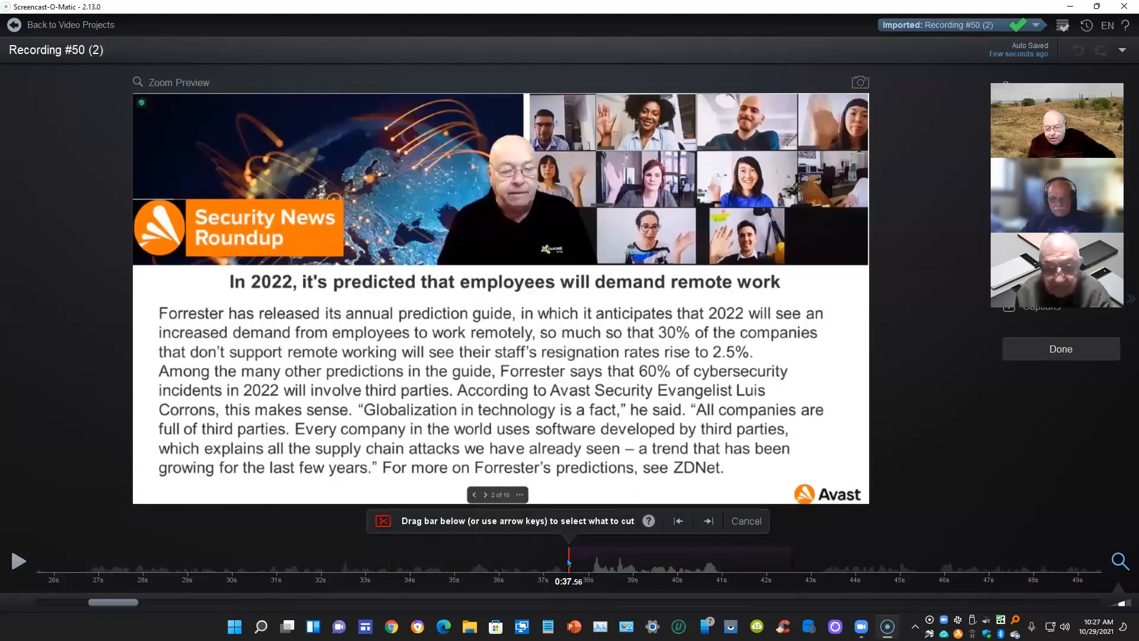
drag(581, 576, 591, 581)
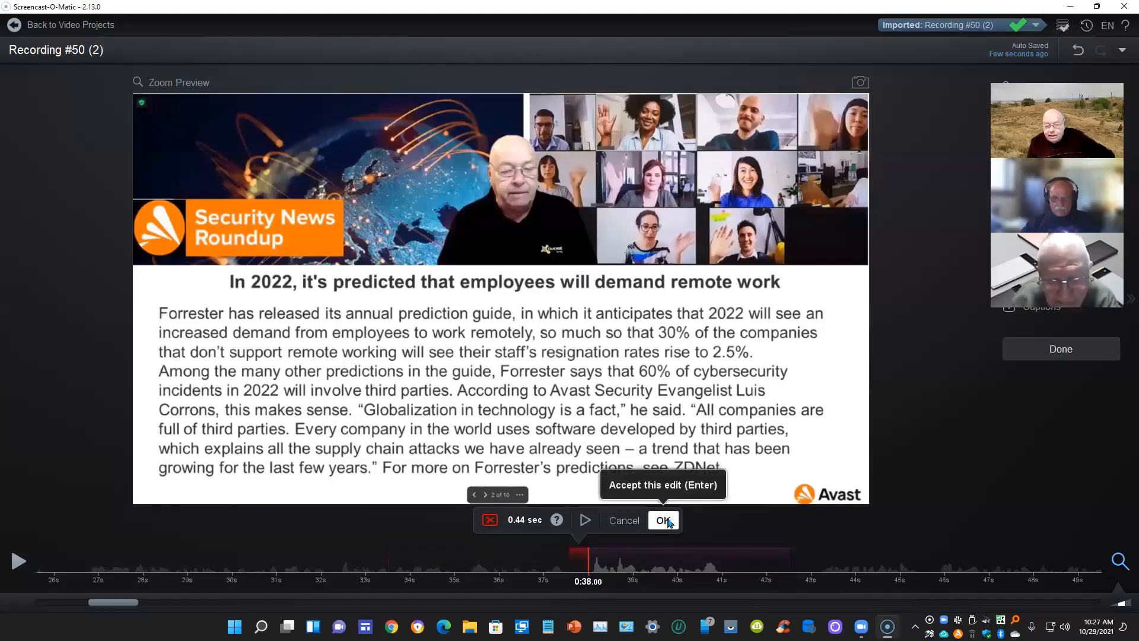
click(663, 520)
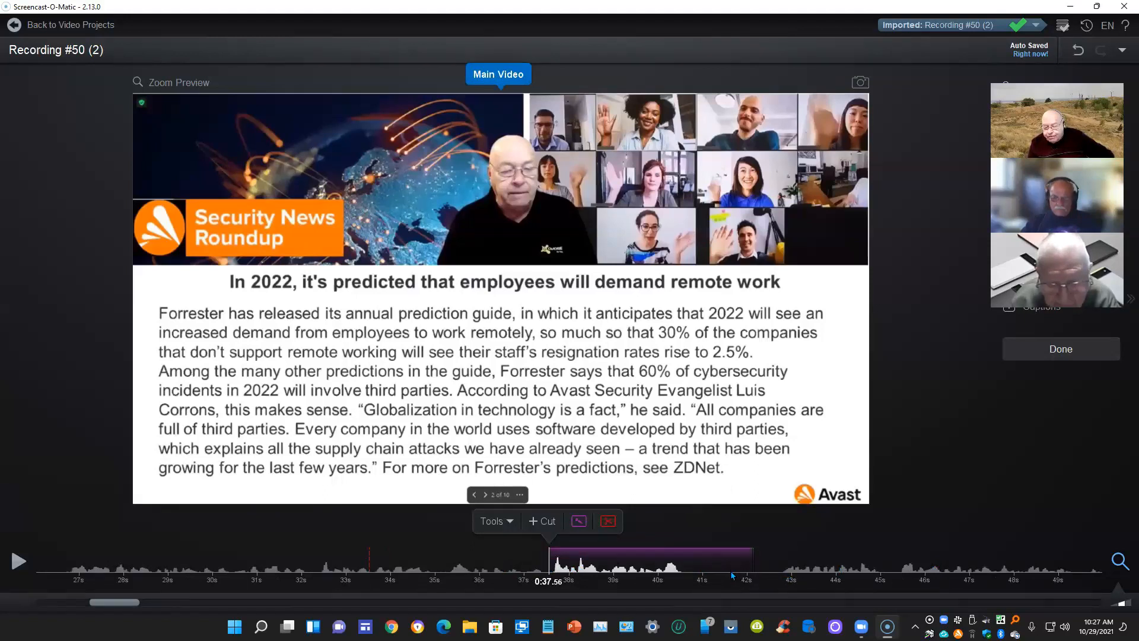
Cut the 2.20-second silence after the narration, from 0:40.56 to 0:42.76, previewing the edit before applying it
click(685, 571)
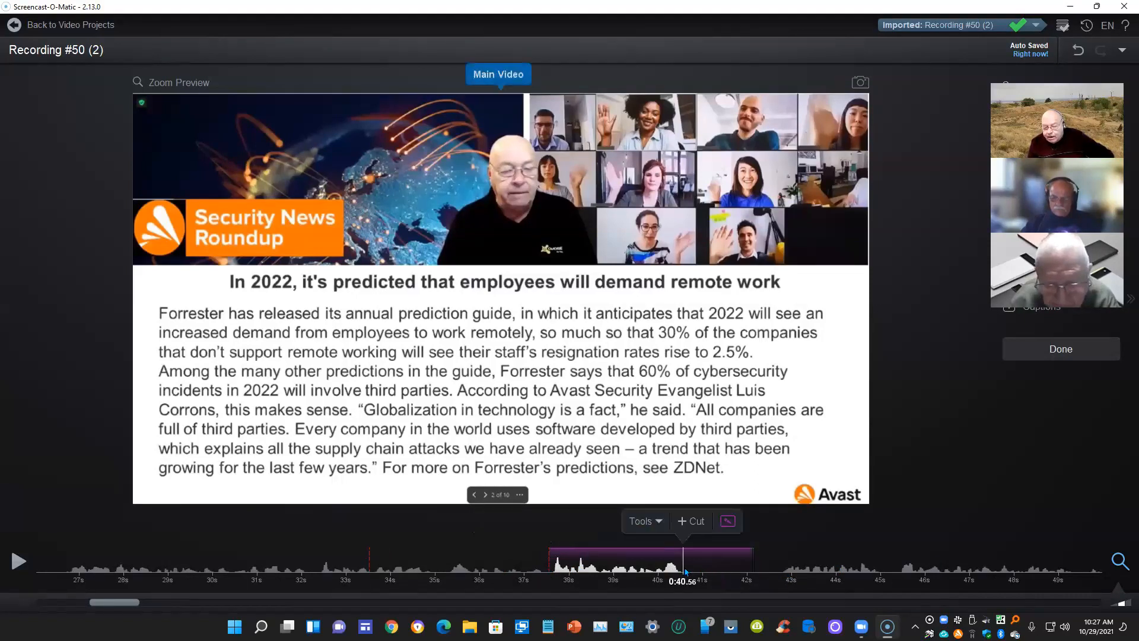
click(695, 521)
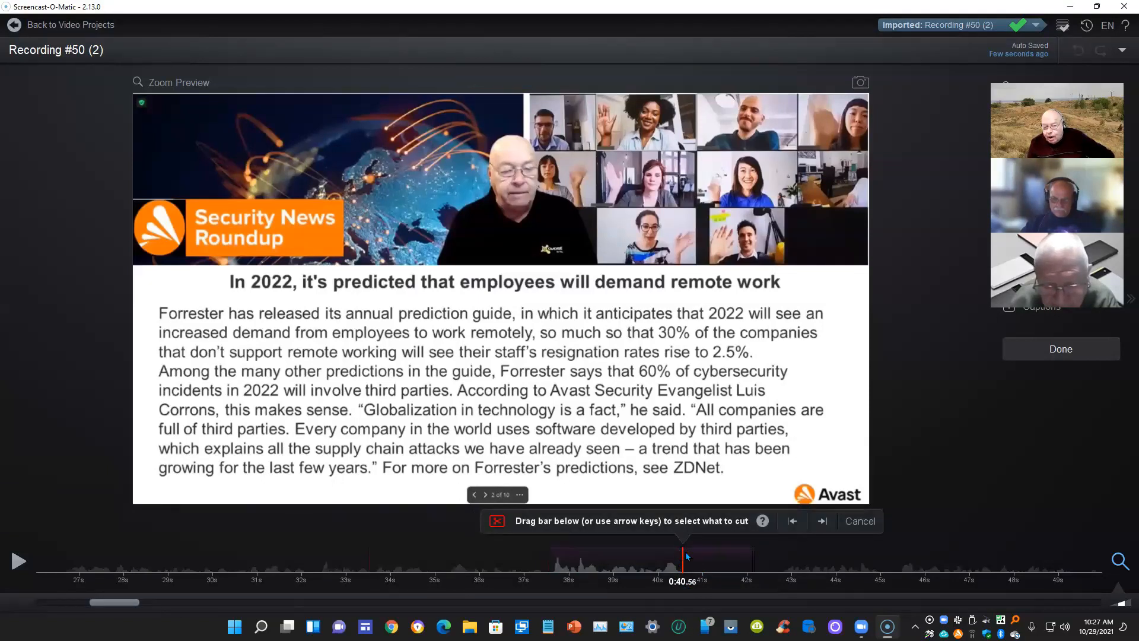
drag(682, 551, 780, 595)
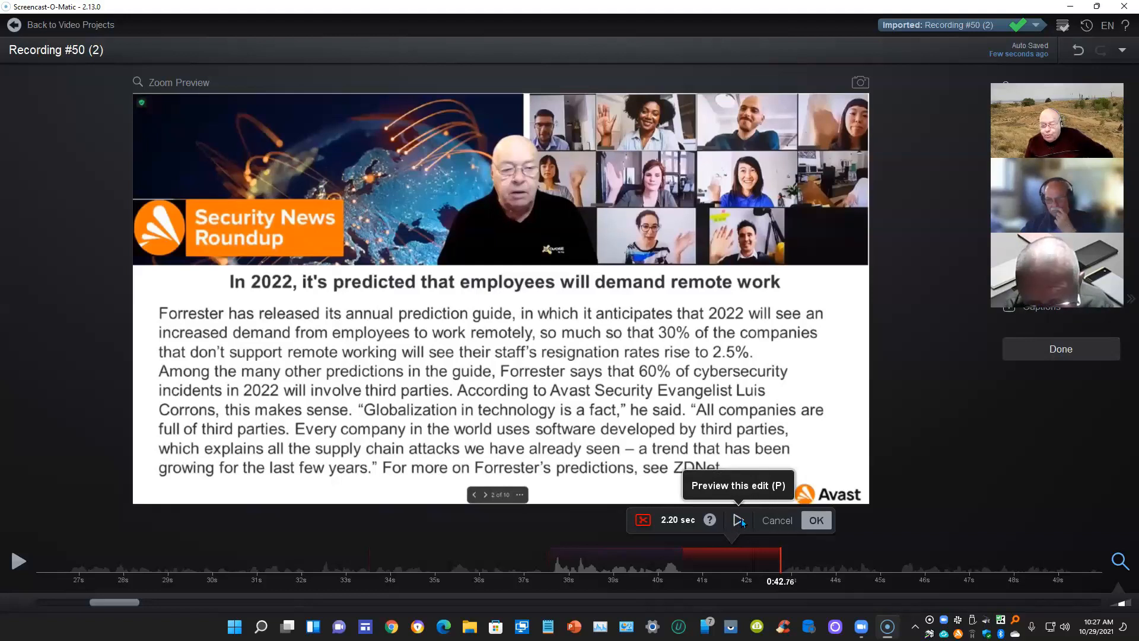
click(739, 520)
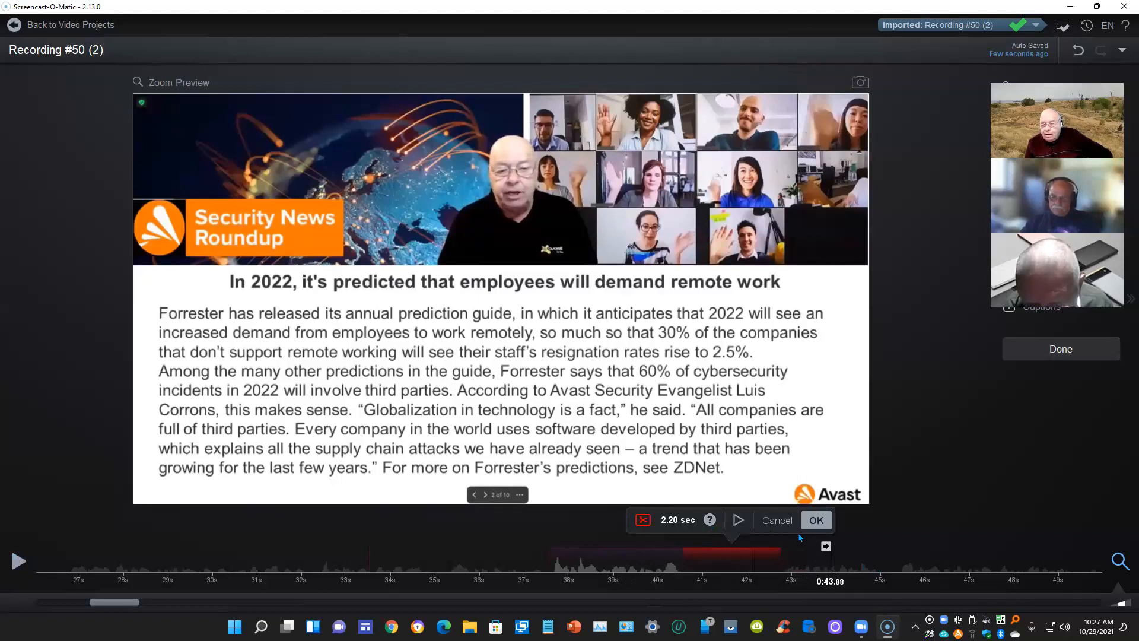
click(817, 521)
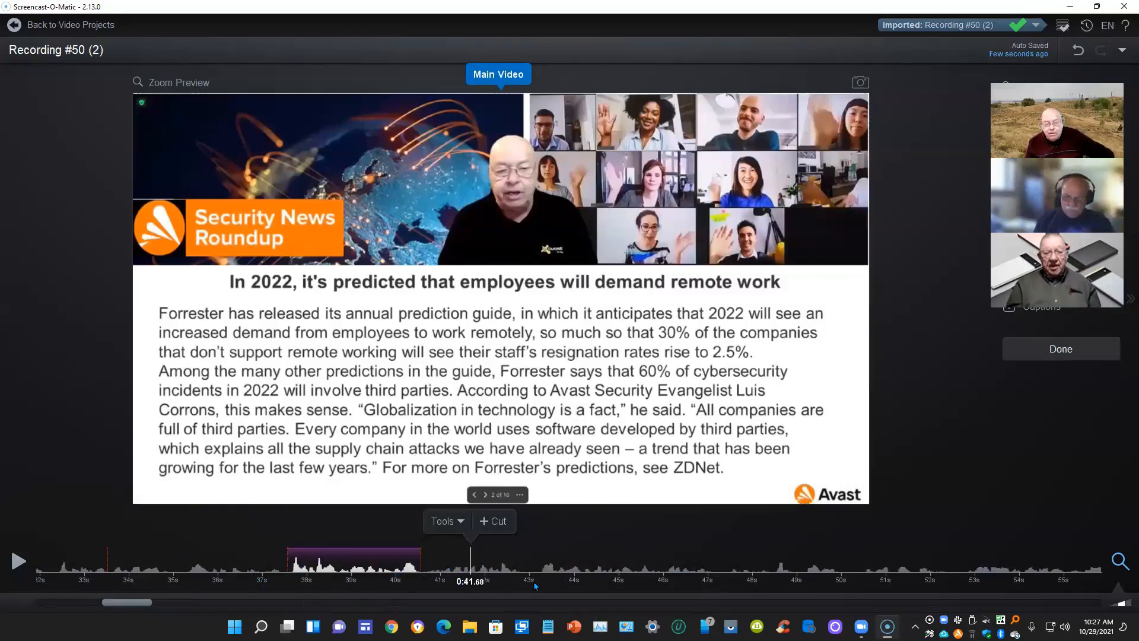
Play the video from shortly before the narration to just past its end, twice, to check the trimmed transitions
click(243, 568)
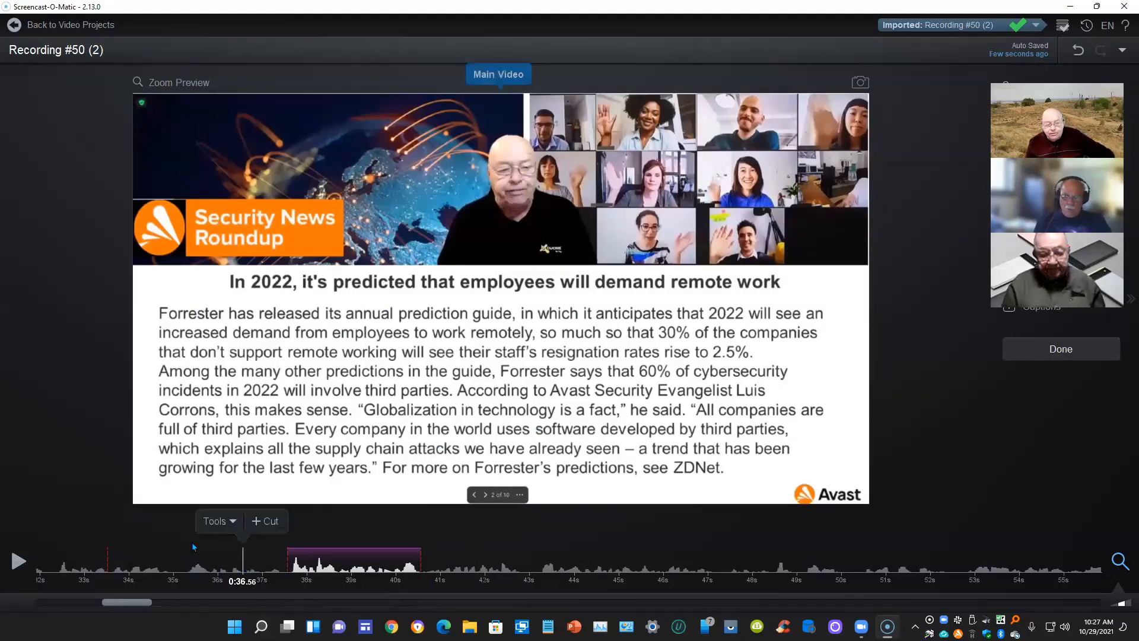
click(20, 561)
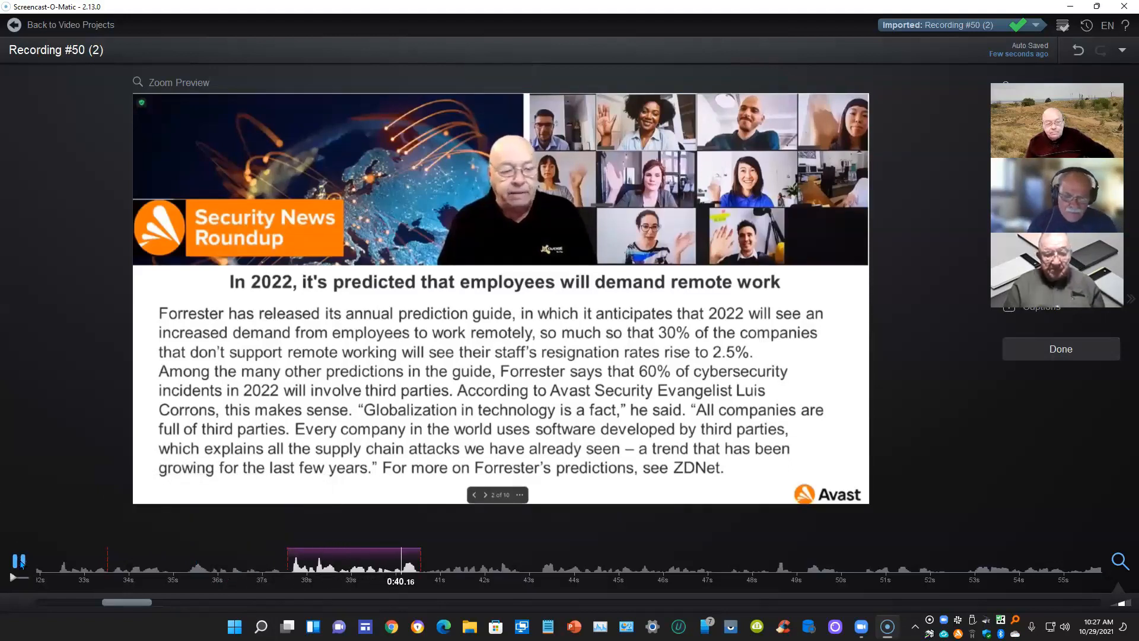
click(19, 561)
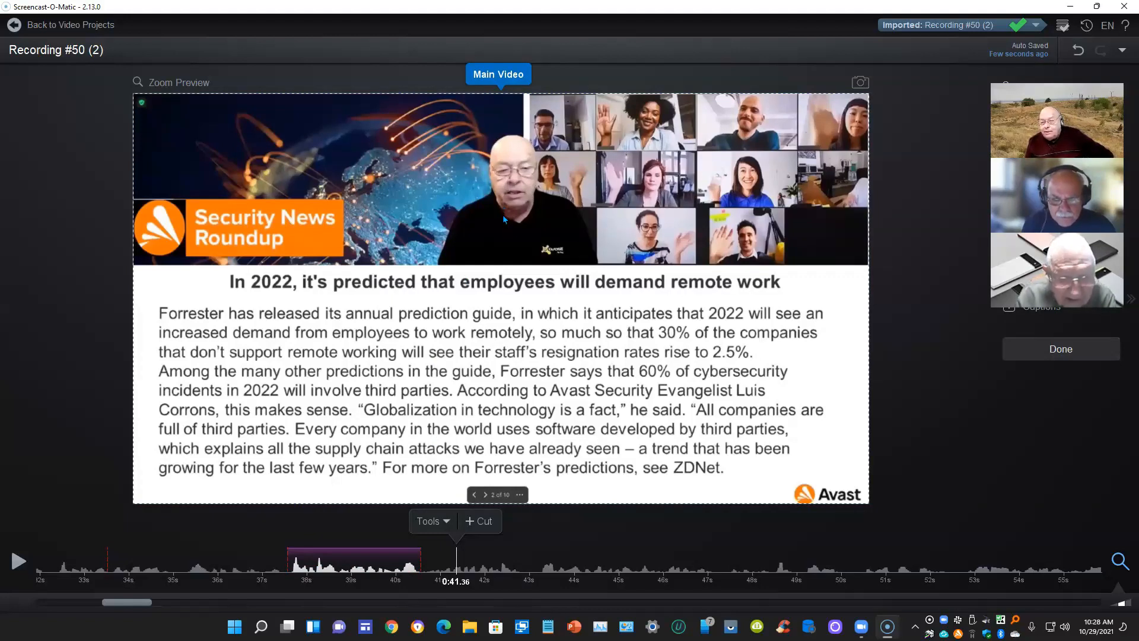
click(277, 576)
click(19, 564)
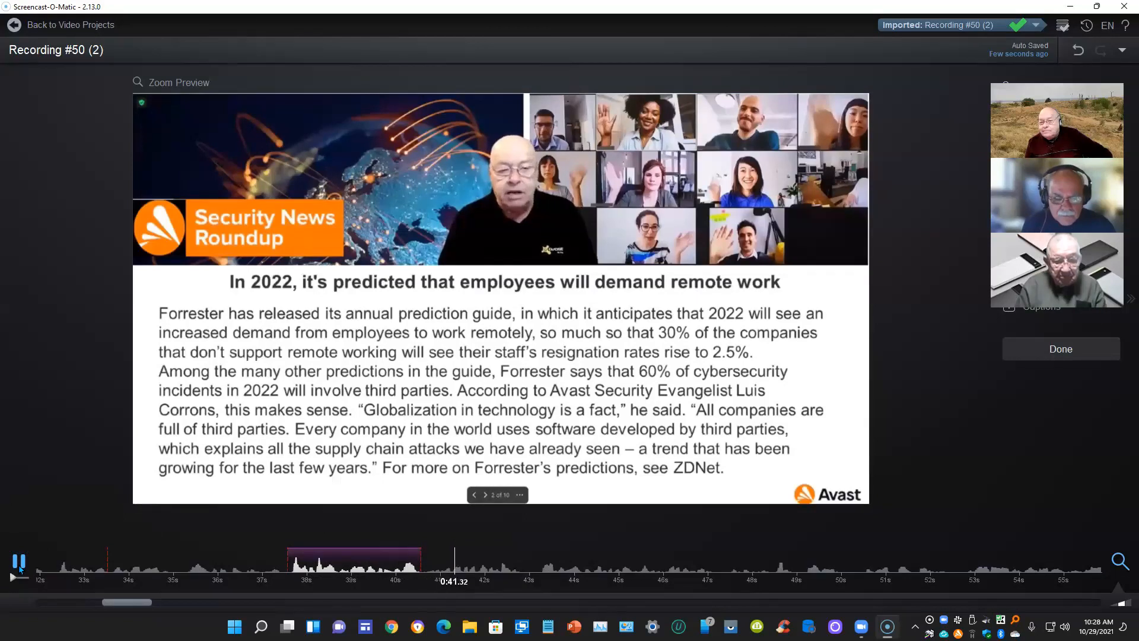
click(20, 568)
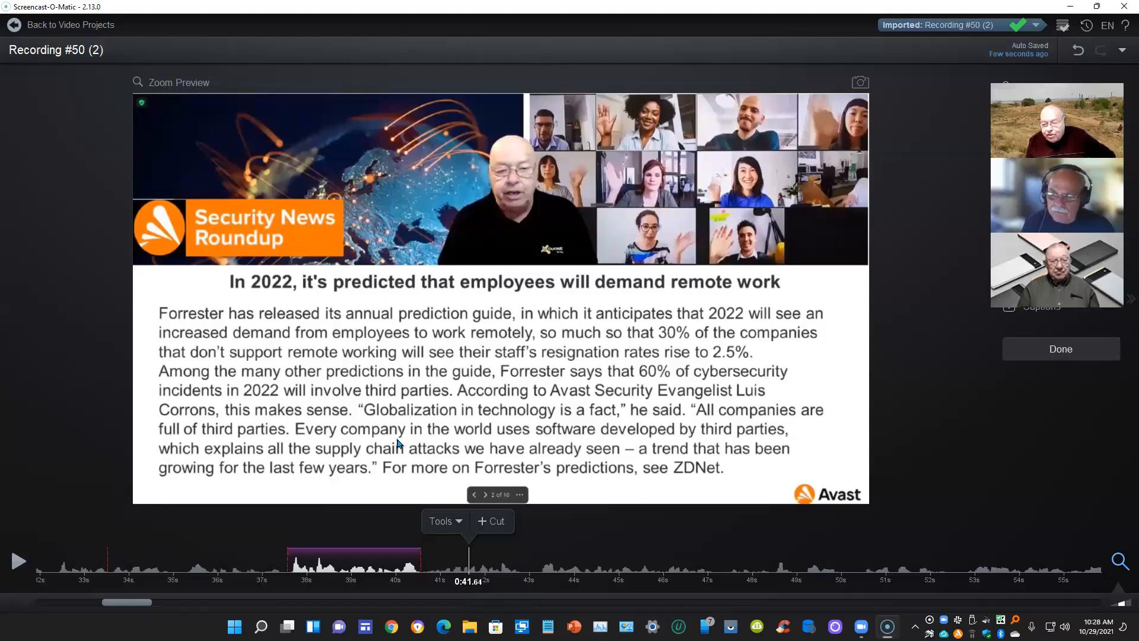
click(459, 522)
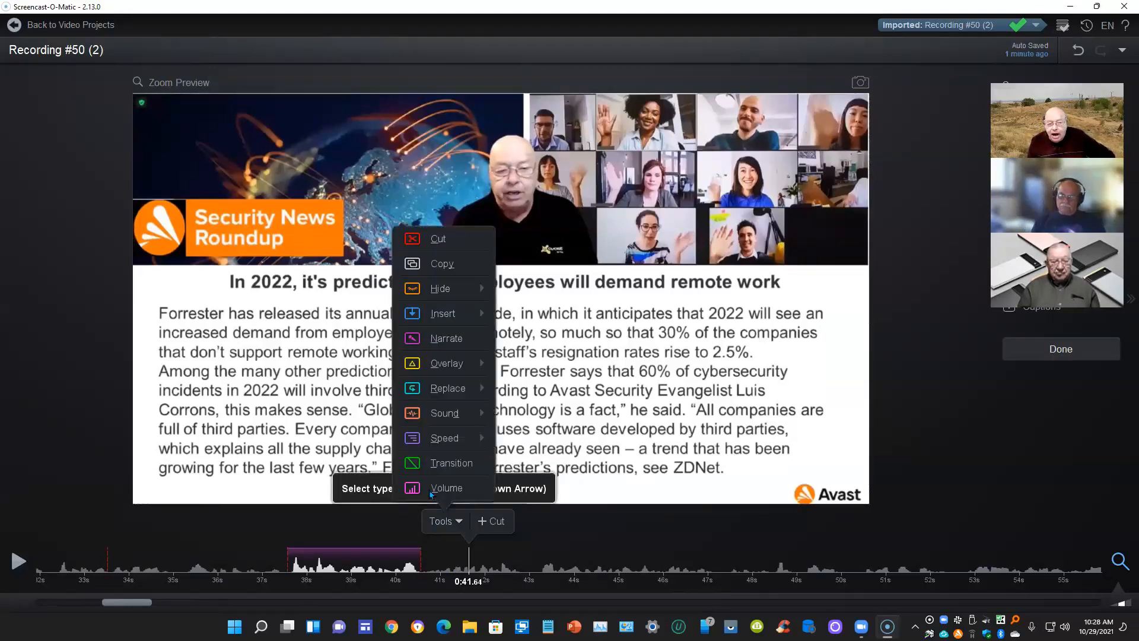
mouse_move(441, 319)
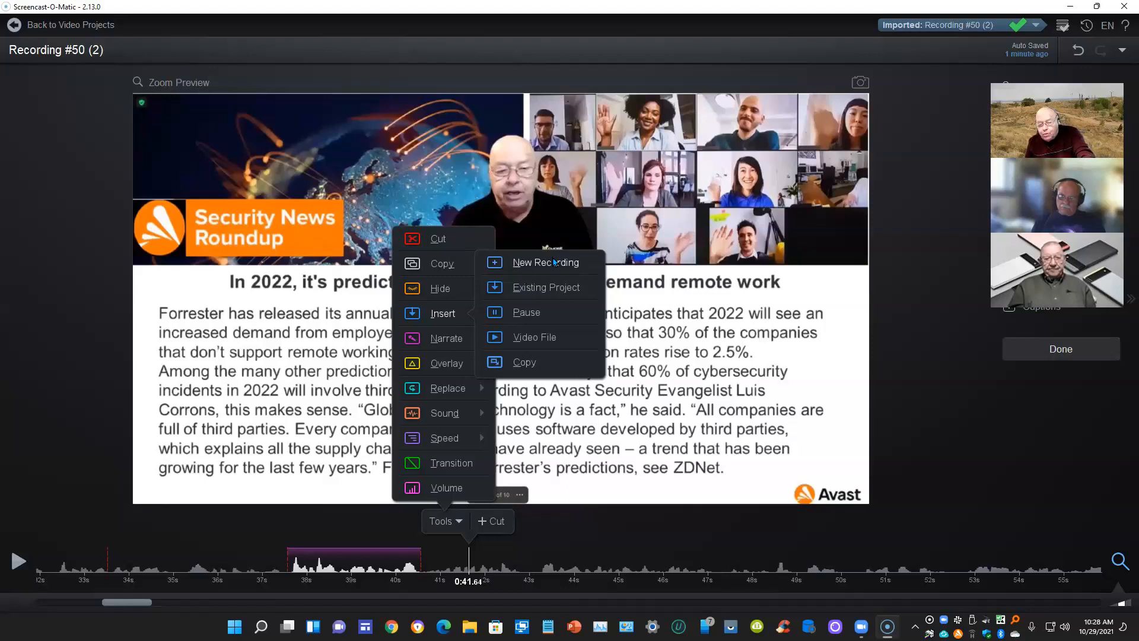
click(468, 561)
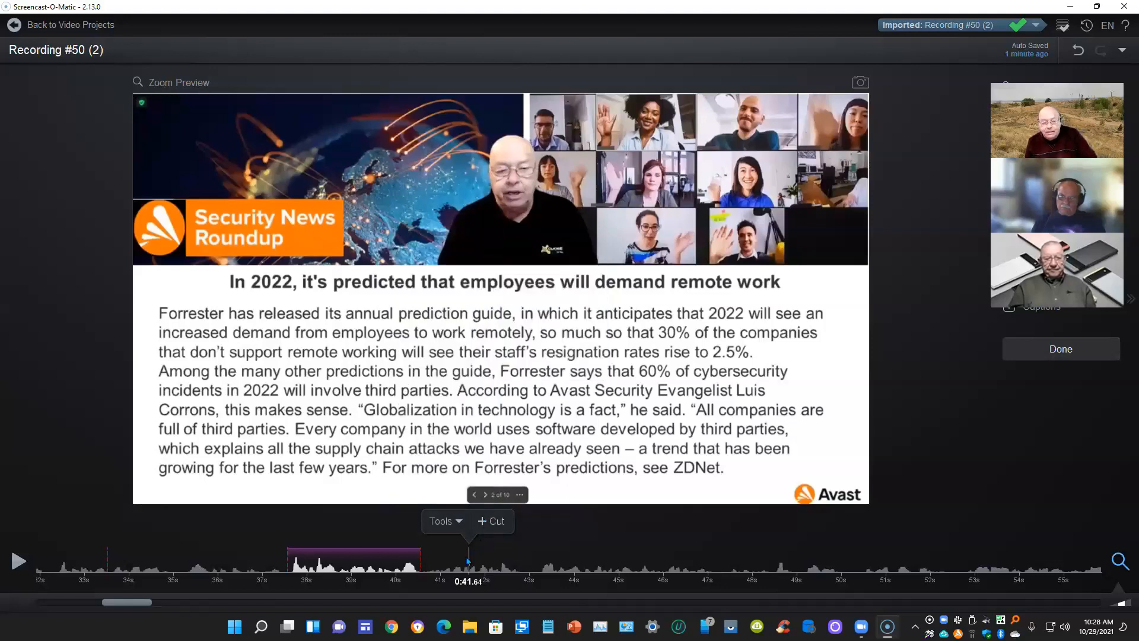
Start inserting a new recording at the end of the narration, at 0:40.56
click(421, 568)
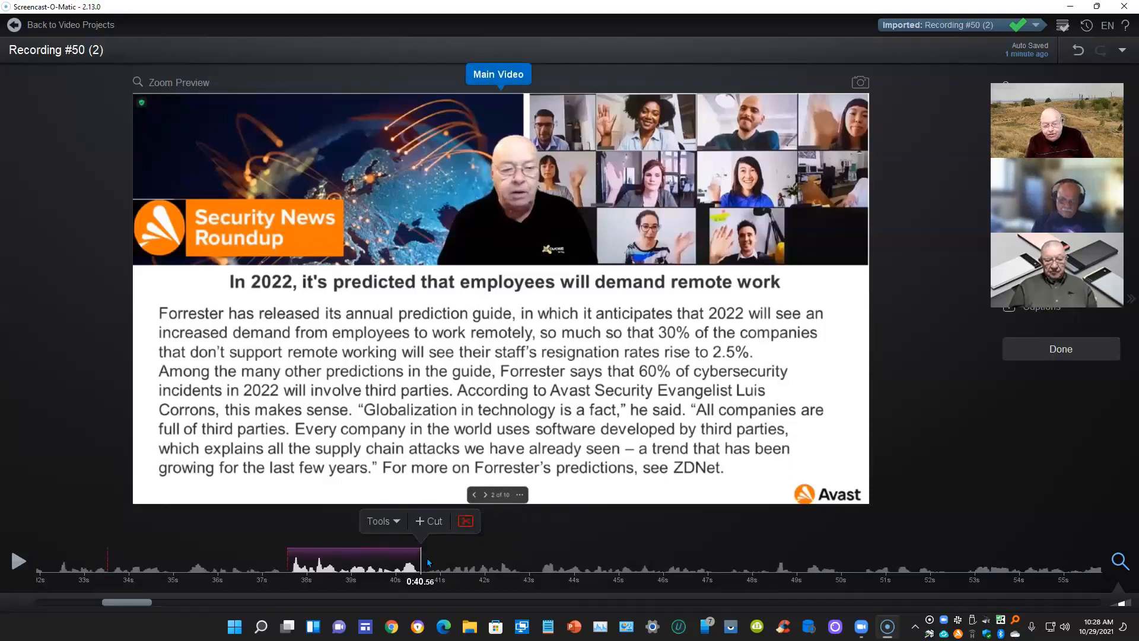
click(398, 524)
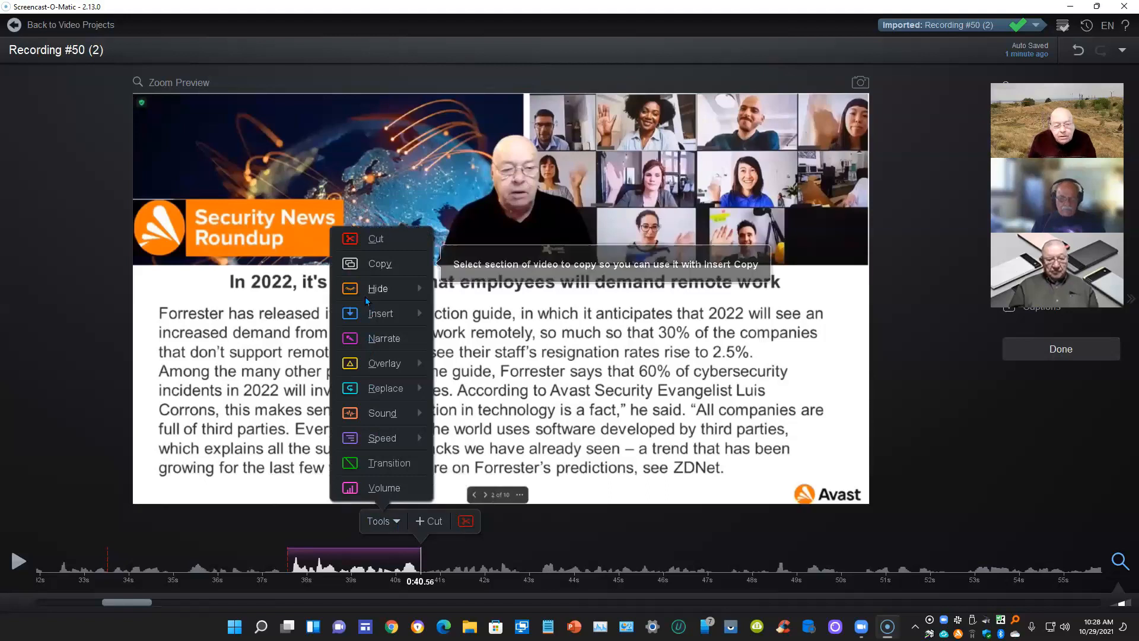
mouse_move(379, 314)
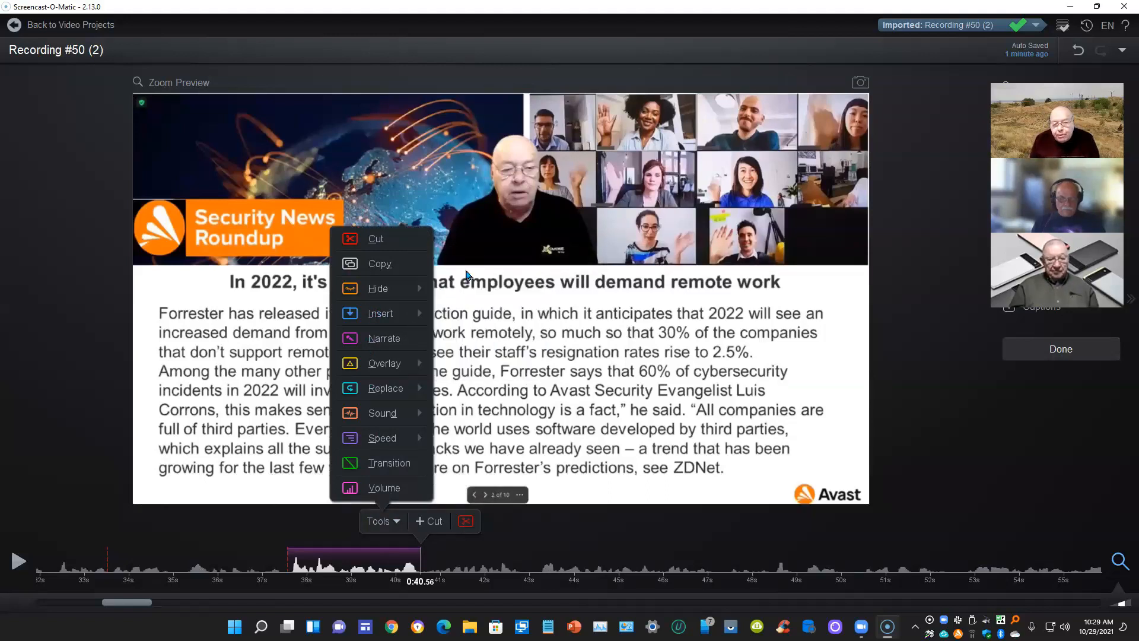
click(466, 273)
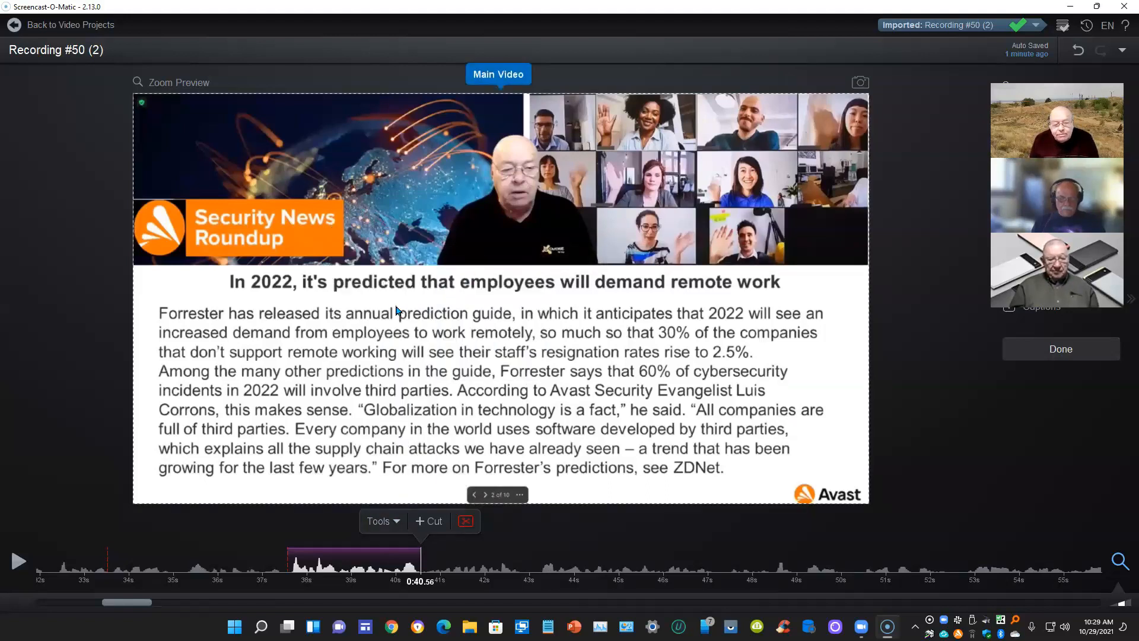
click(392, 522)
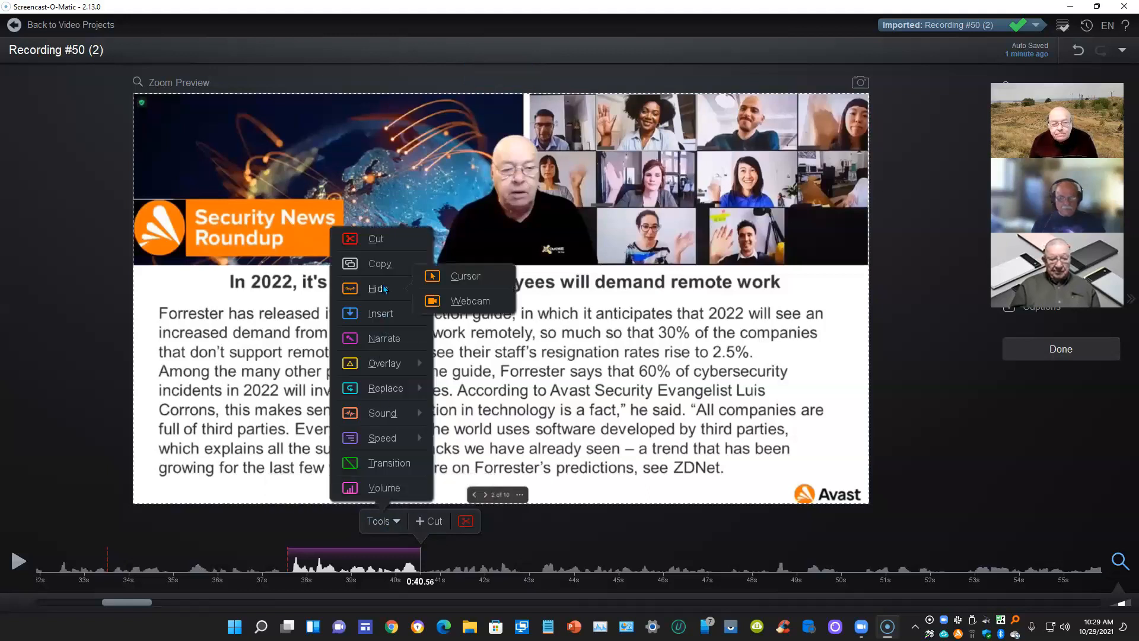
mouse_move(380, 311)
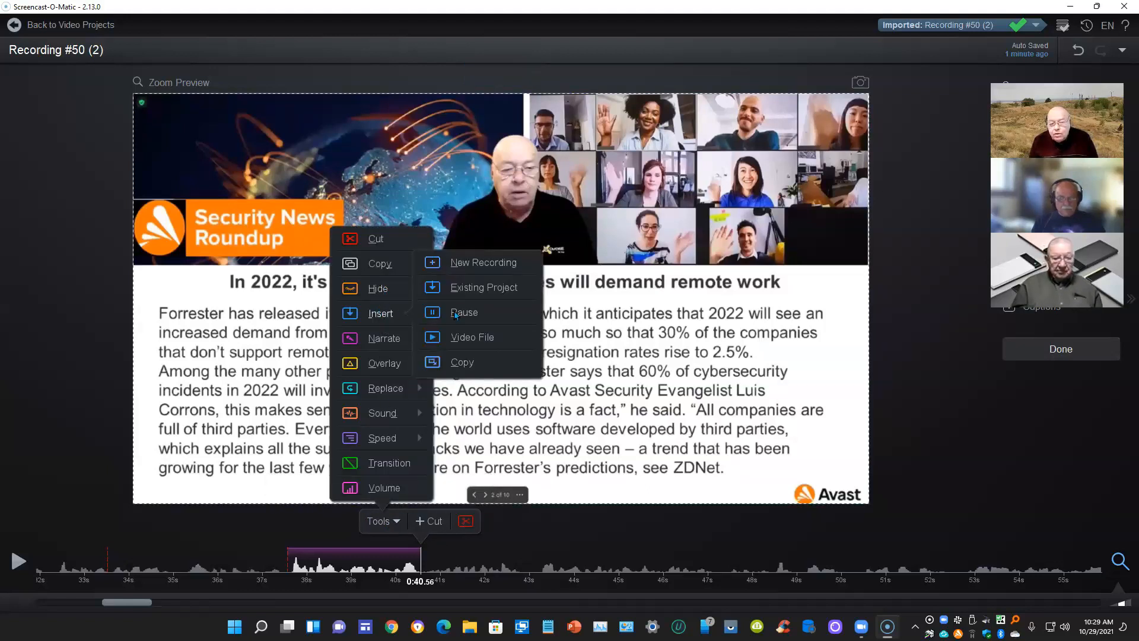
click(481, 264)
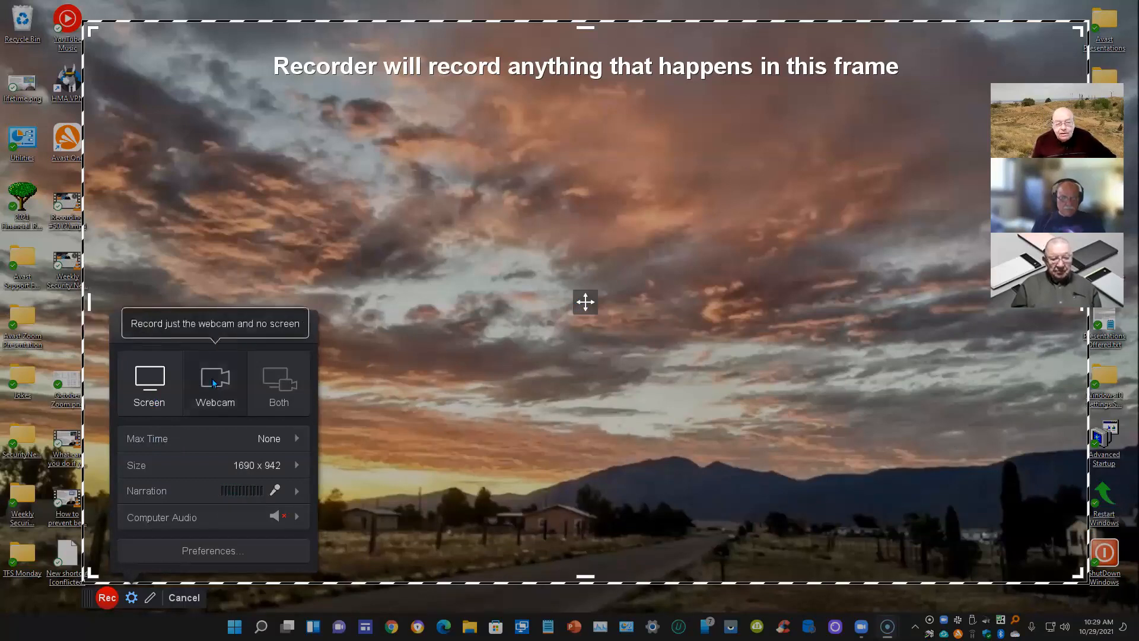
Set the recorder to capture both screen and webcam with the webcam preview in the frame's lower-right corner, and cancel the recording
click(277, 375)
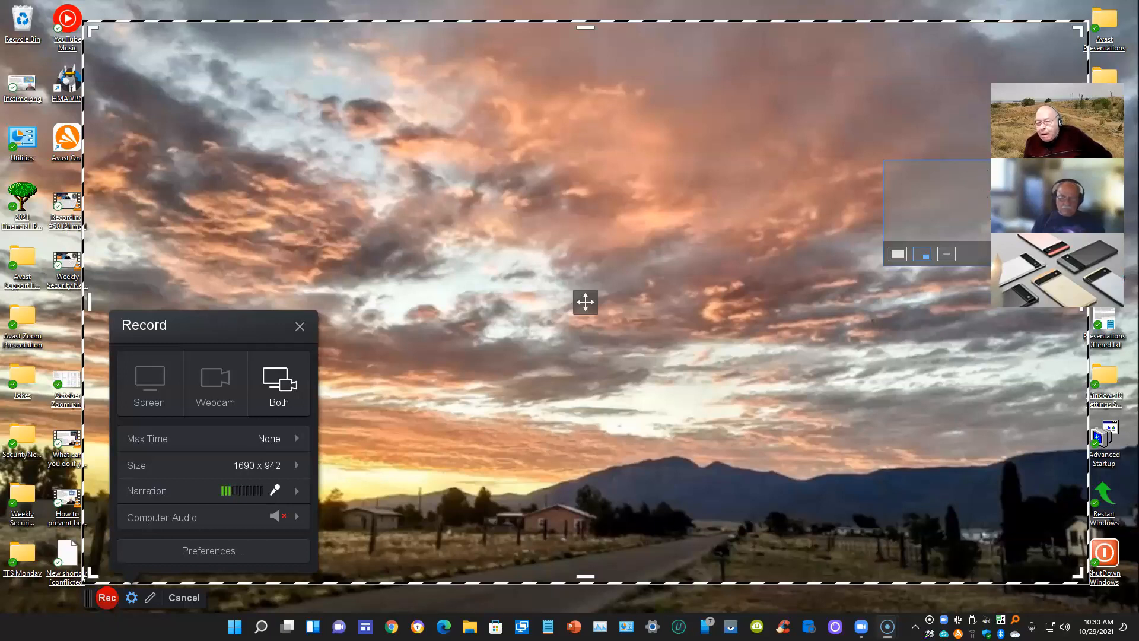
drag(919, 227, 1013, 532)
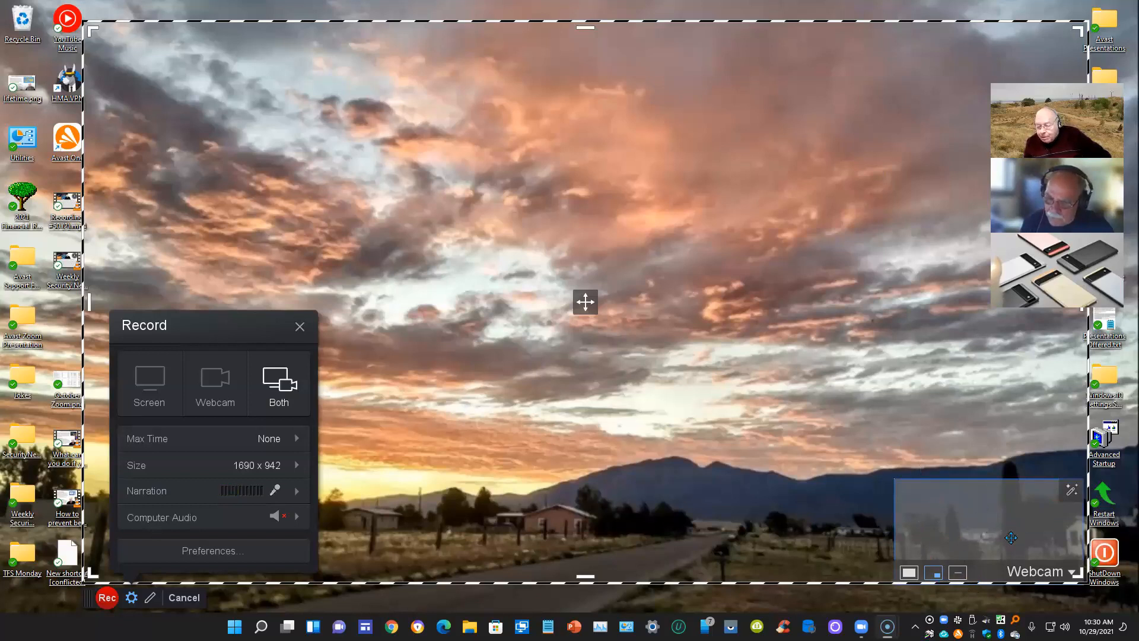
mouse_move(1010, 536)
mouse_down()
mouse_move(993, 522)
mouse_move(1002, 527)
mouse_up()
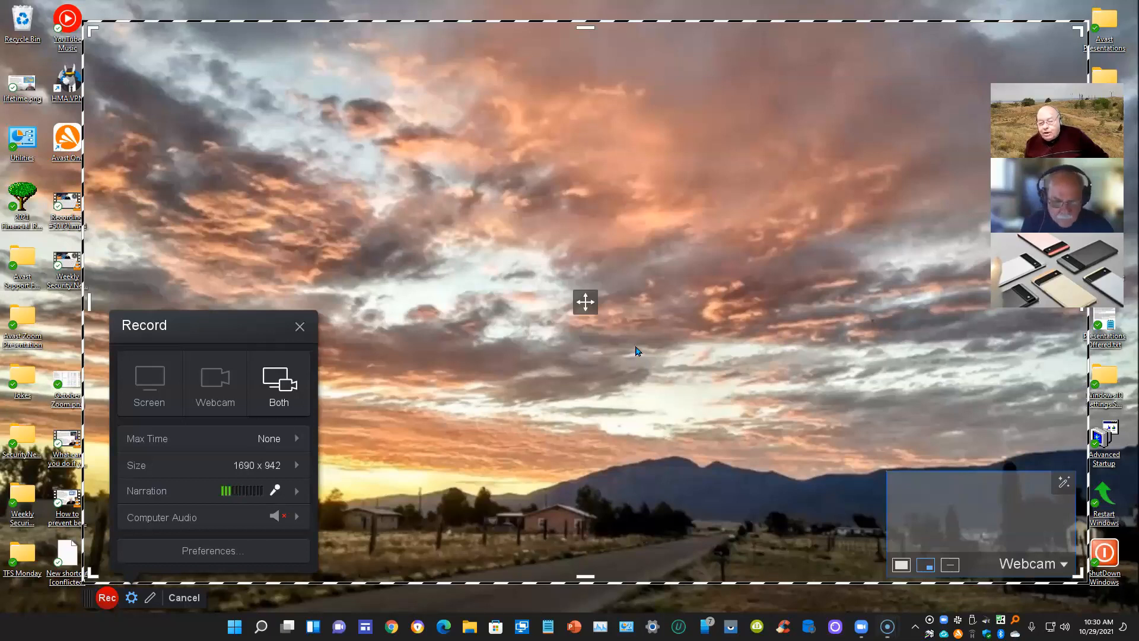
right_click(657, 264)
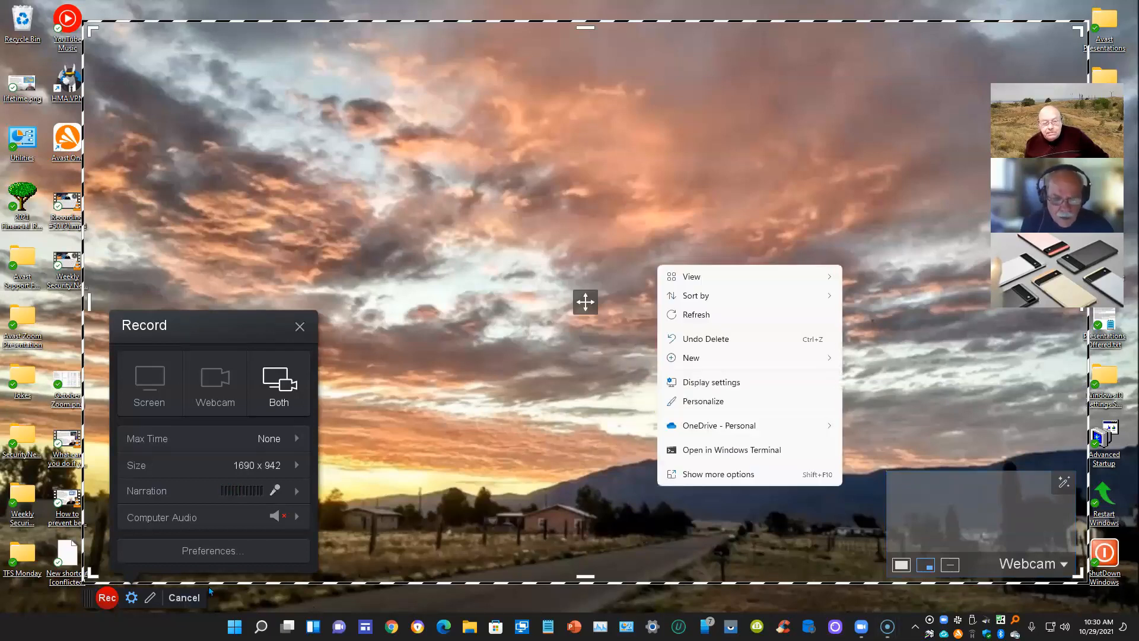
click(531, 386)
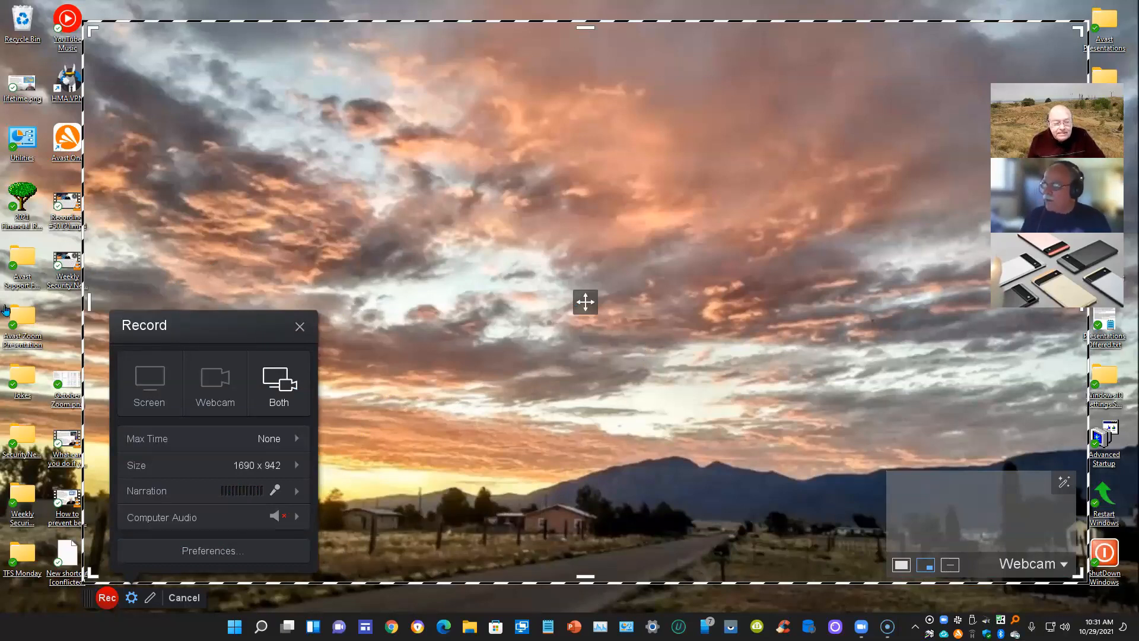
click(299, 328)
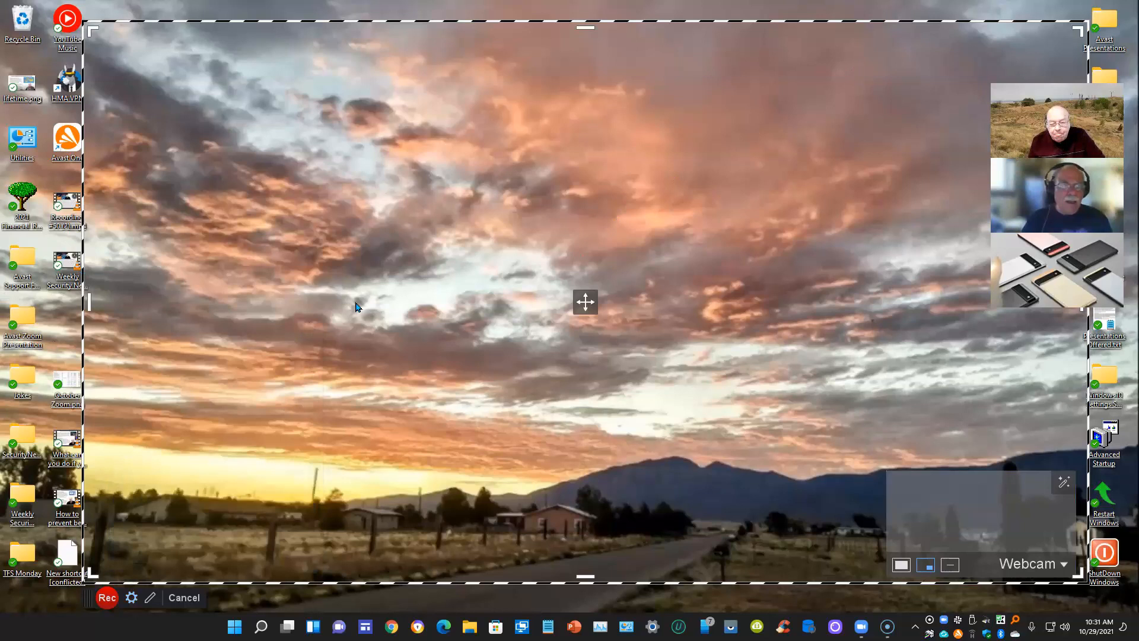
click(181, 597)
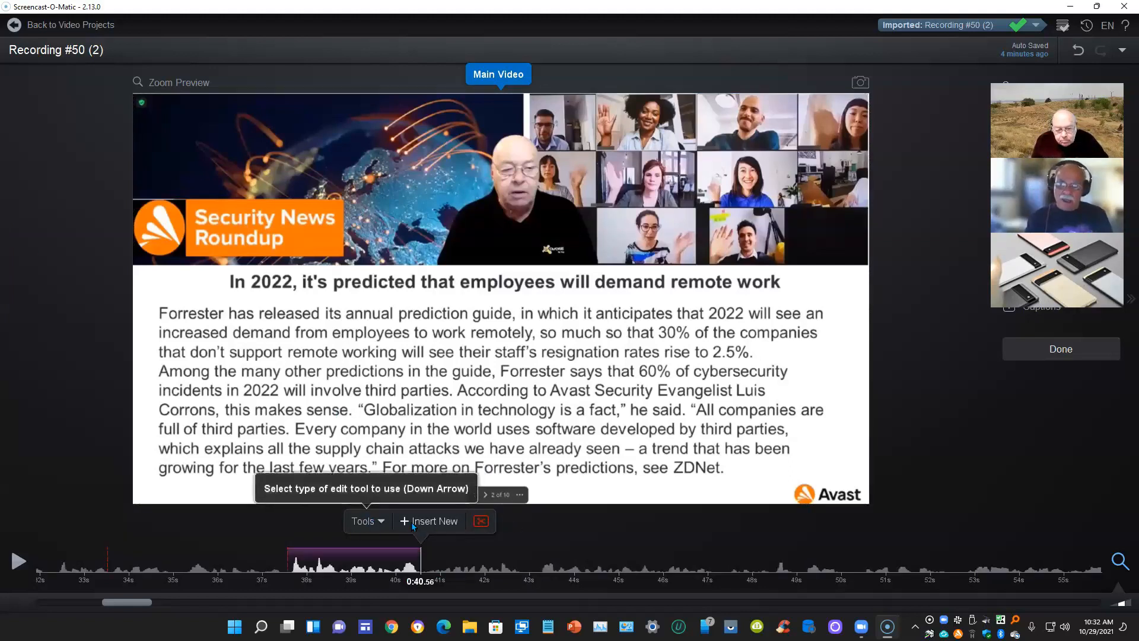
Examine the editing tools available at 0:40.56, including the options under Hide, Insert, Overlay and Replace
click(381, 522)
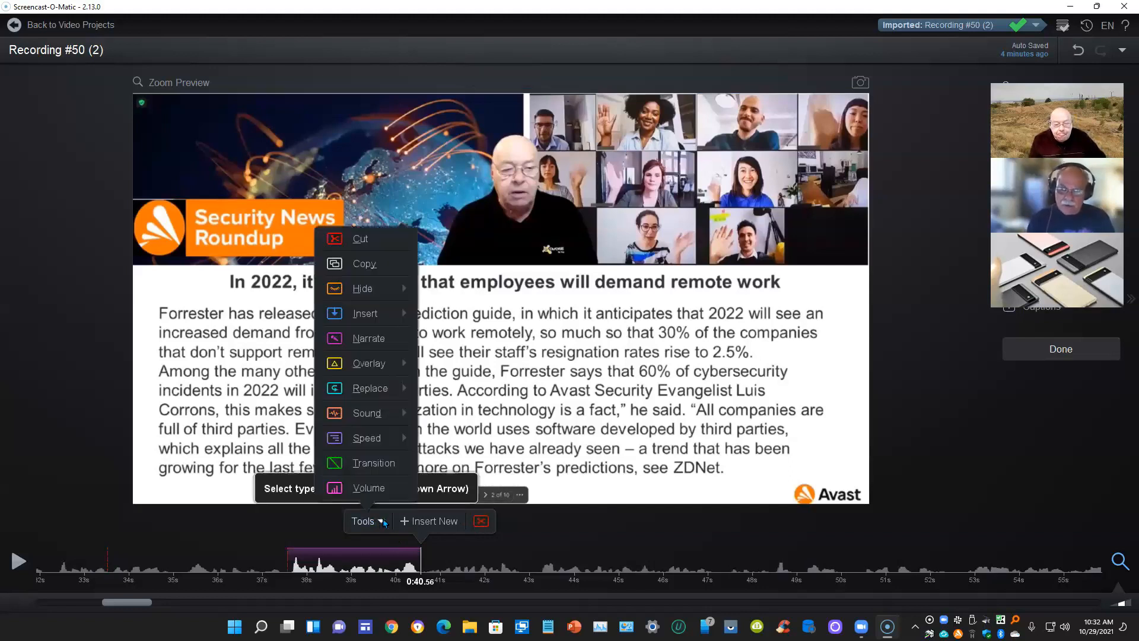
click(379, 520)
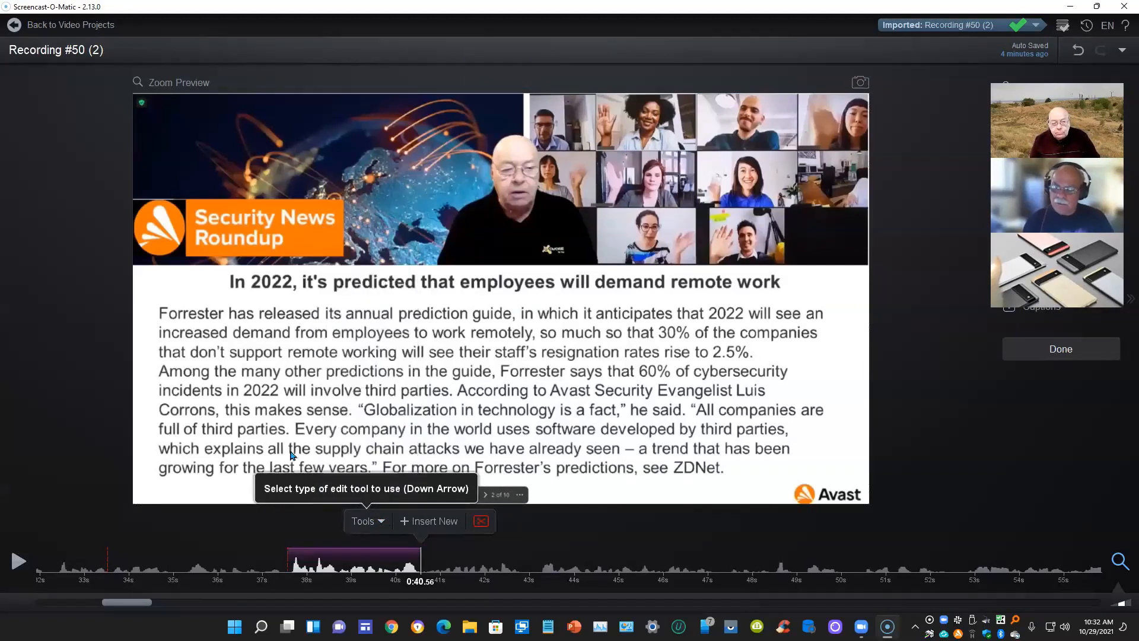
click(380, 519)
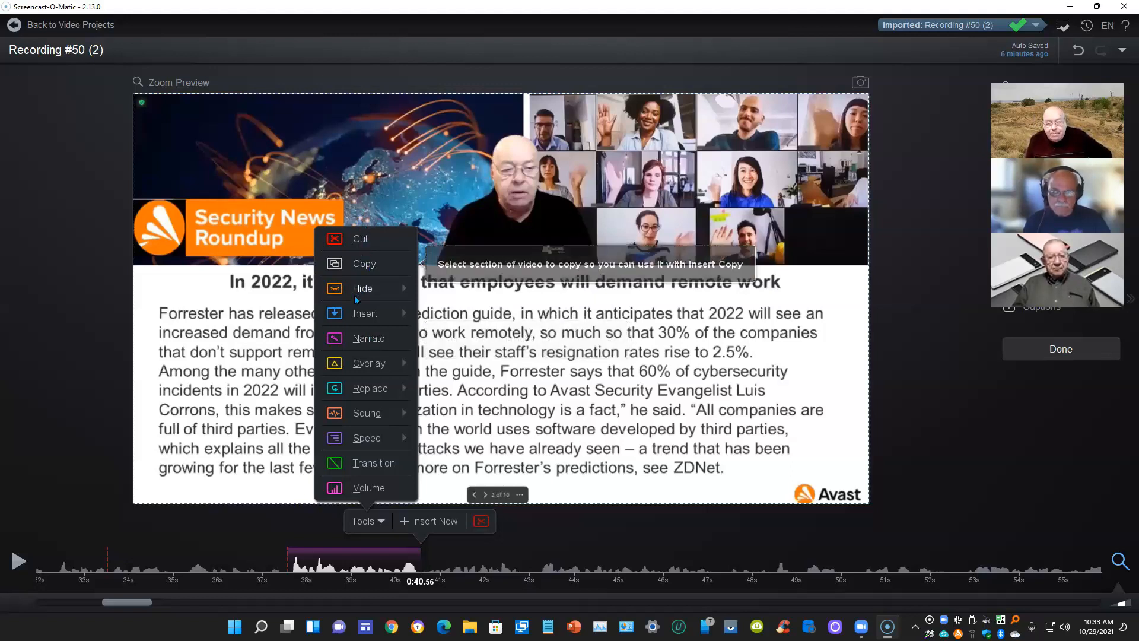
mouse_move(364, 291)
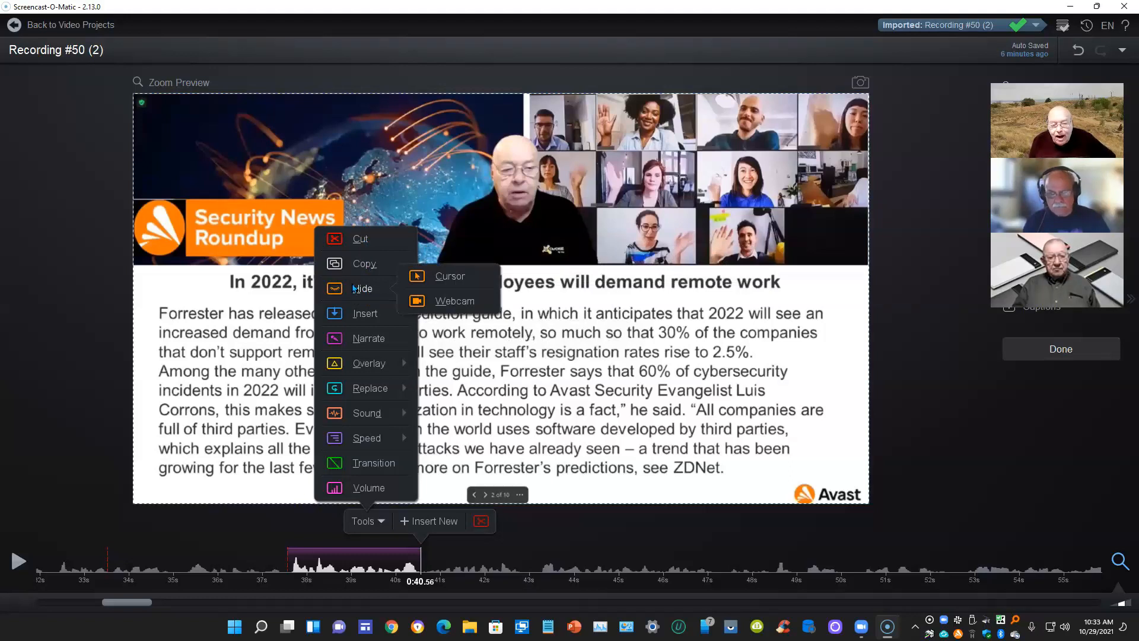
click(460, 299)
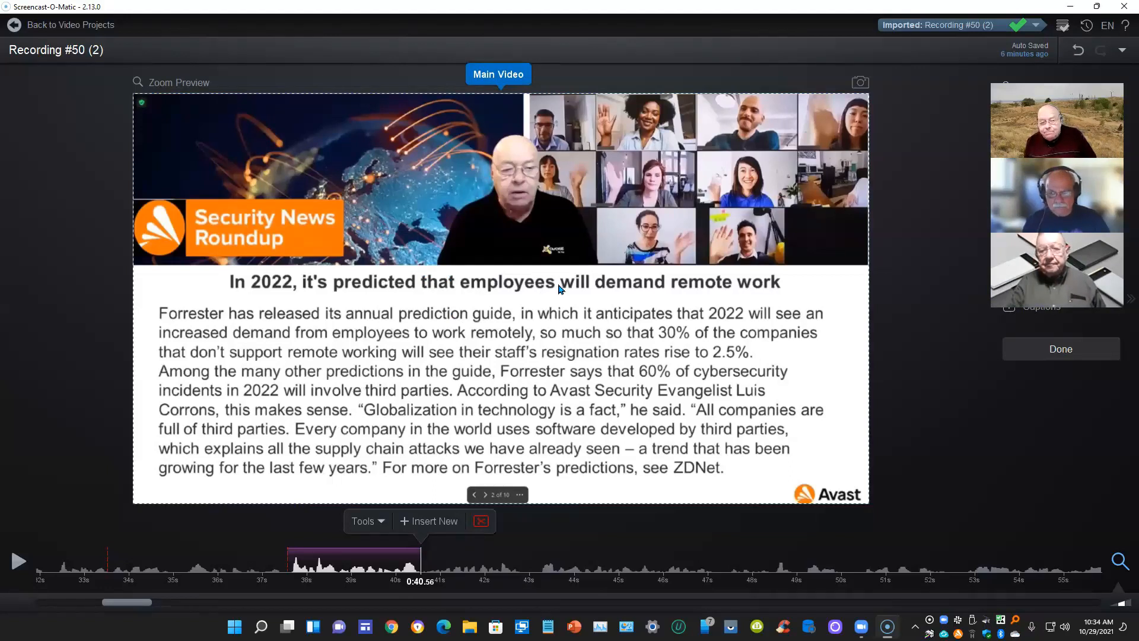
click(380, 522)
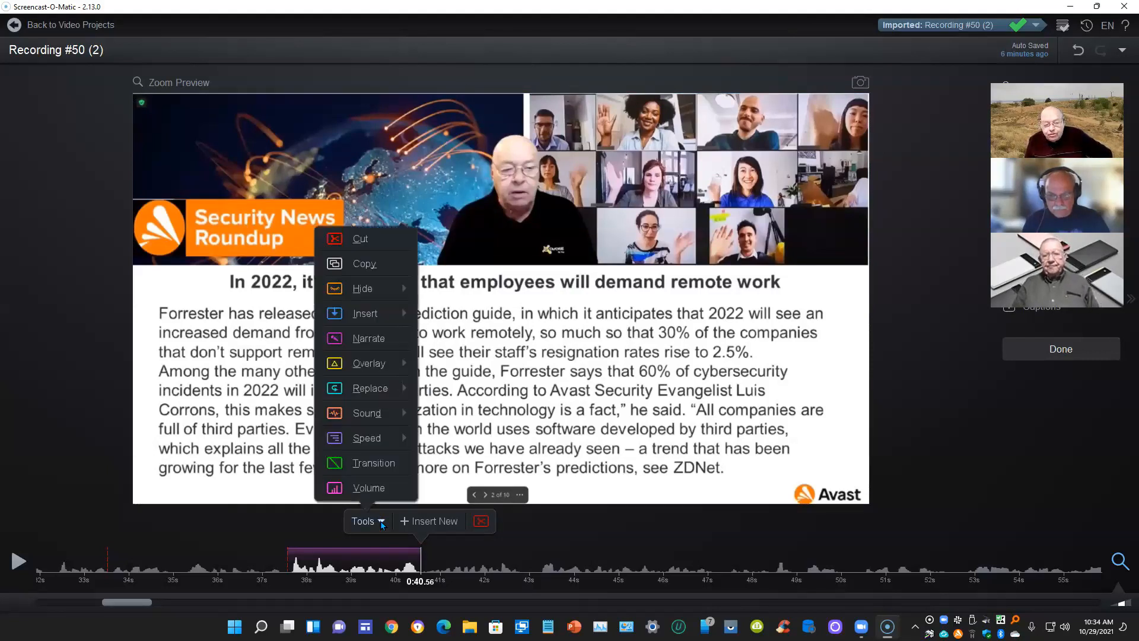
mouse_move(361, 317)
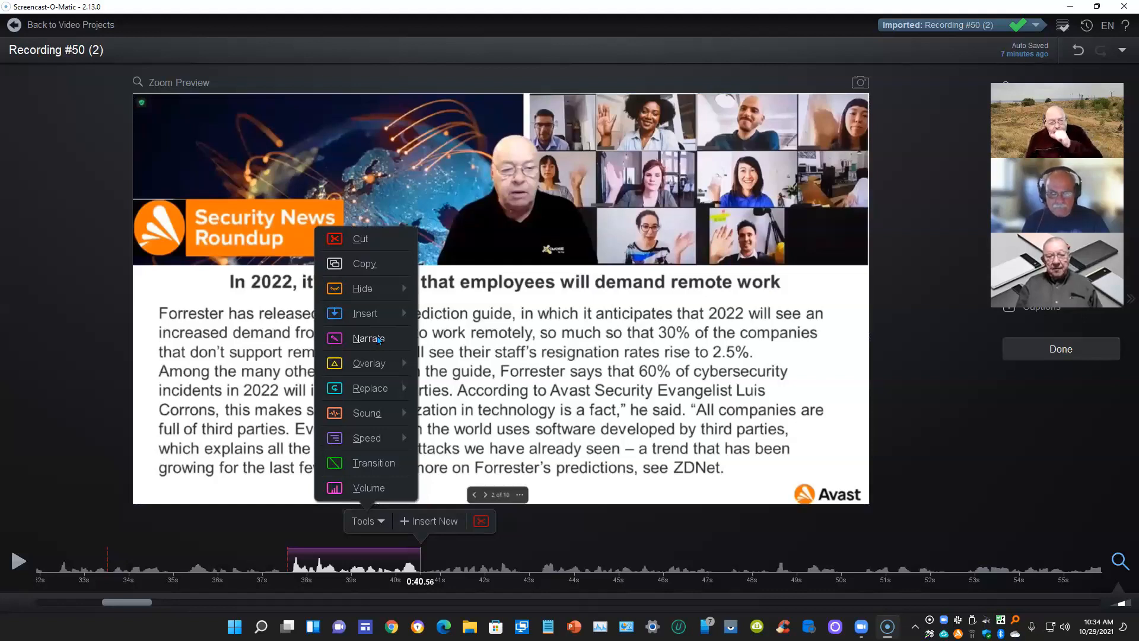
mouse_move(378, 364)
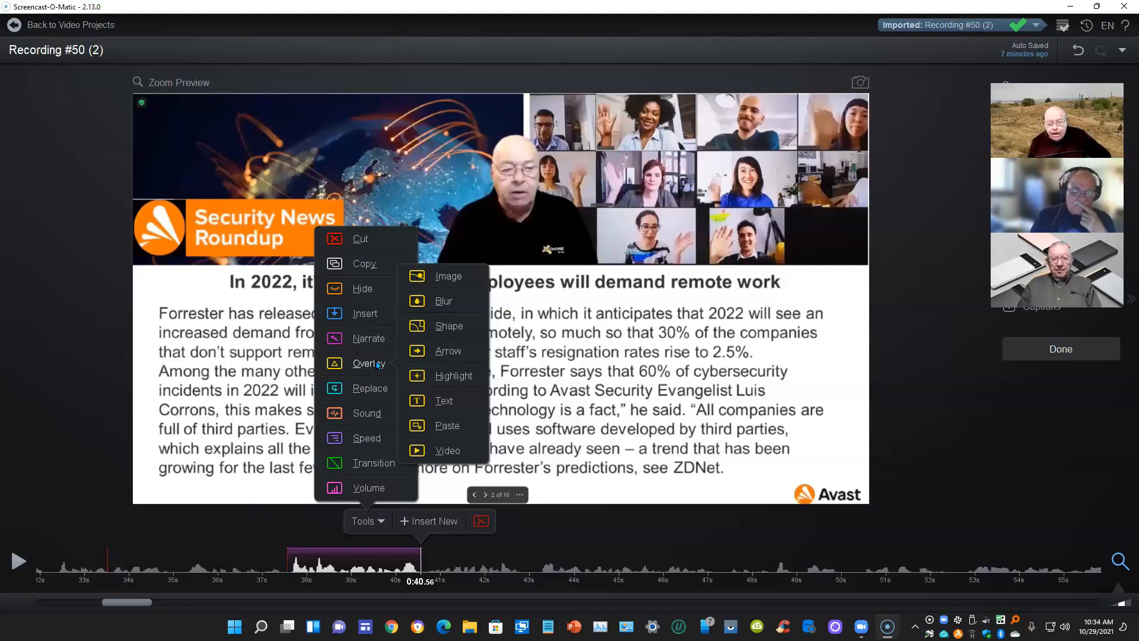
mouse_move(380, 389)
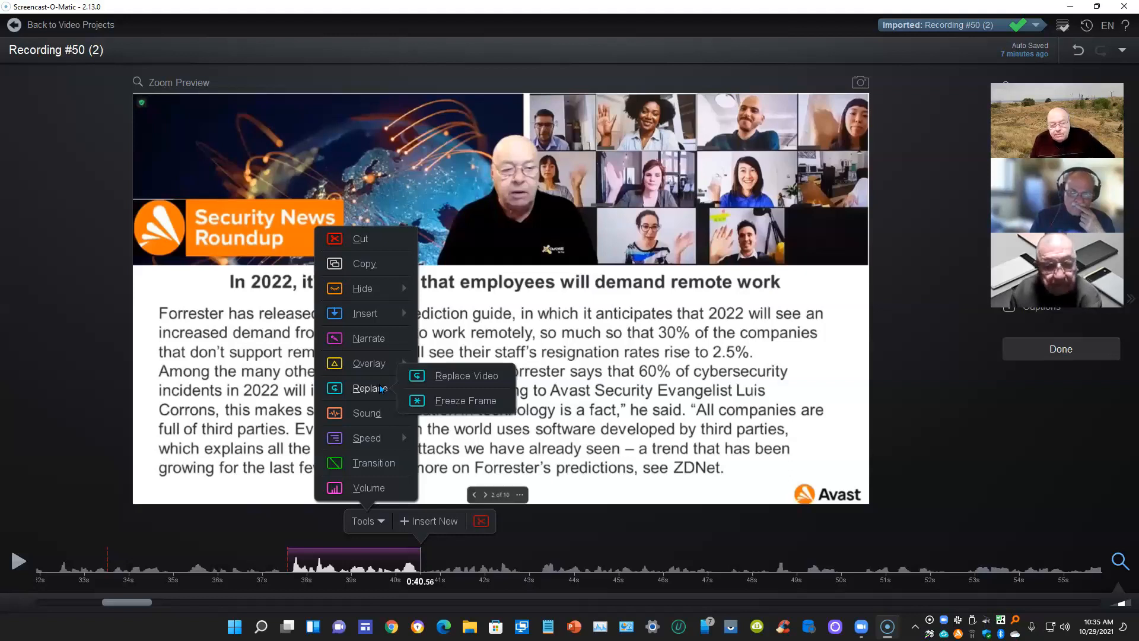
Add the Halloween track "Spirit of Halloween" as music from 0:40.56 to about 0:52 and play that section back
mouse_move(383, 412)
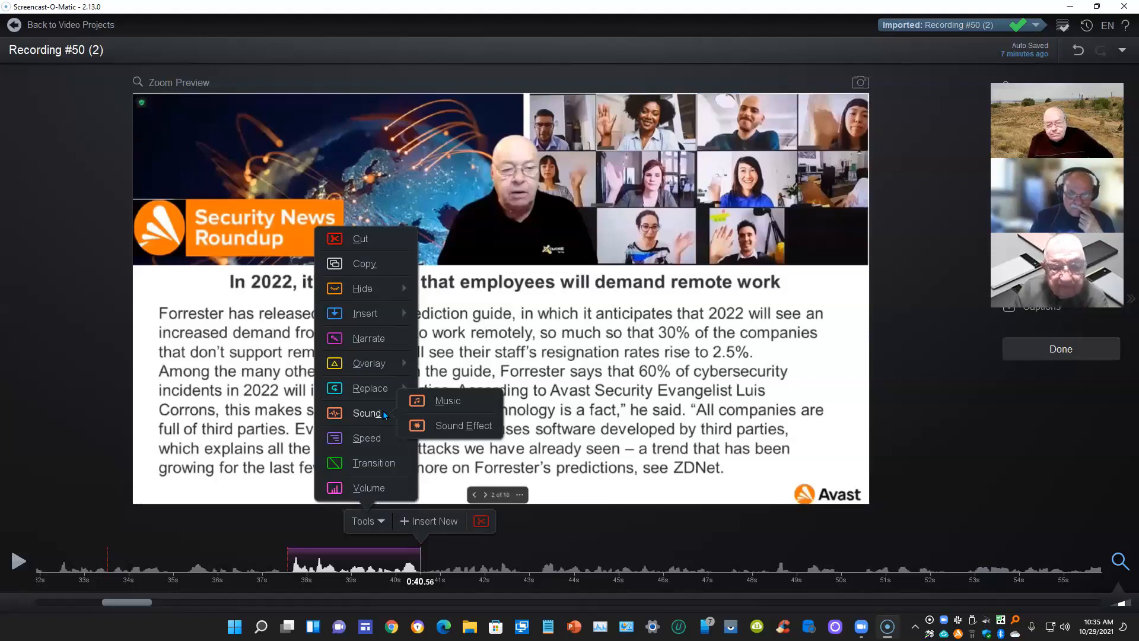
click(442, 408)
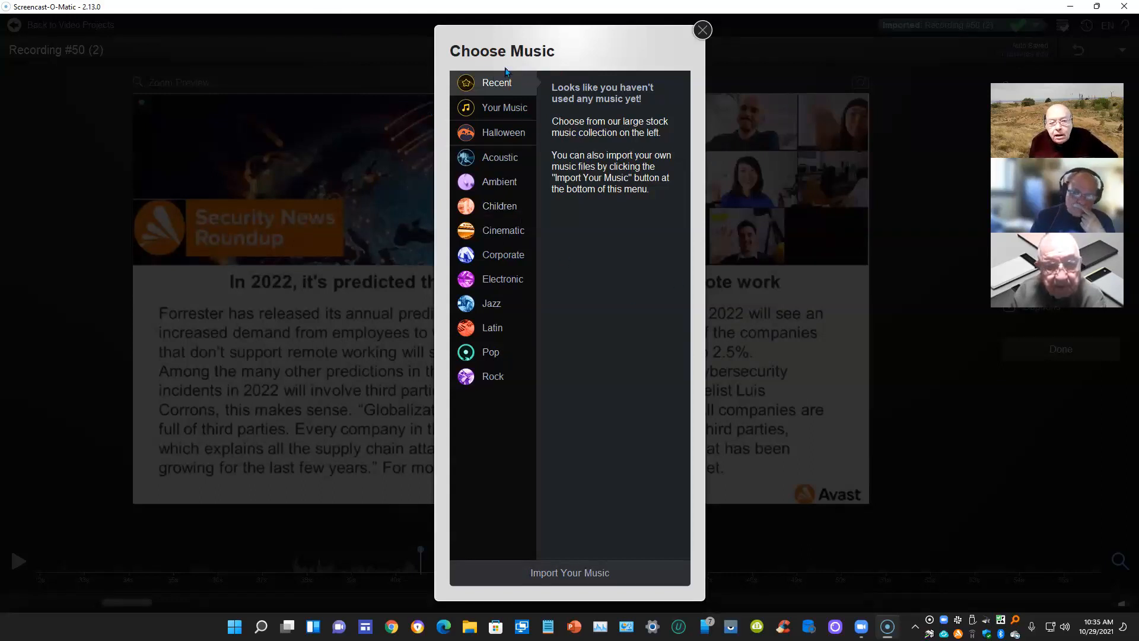
click(499, 135)
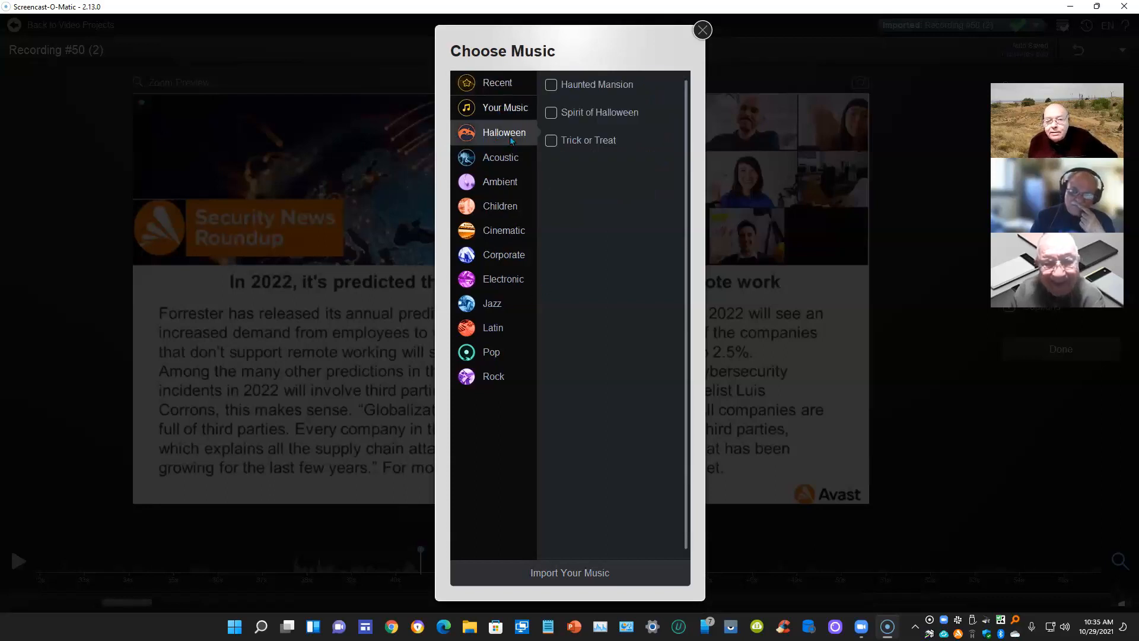
mouse_move(583, 122)
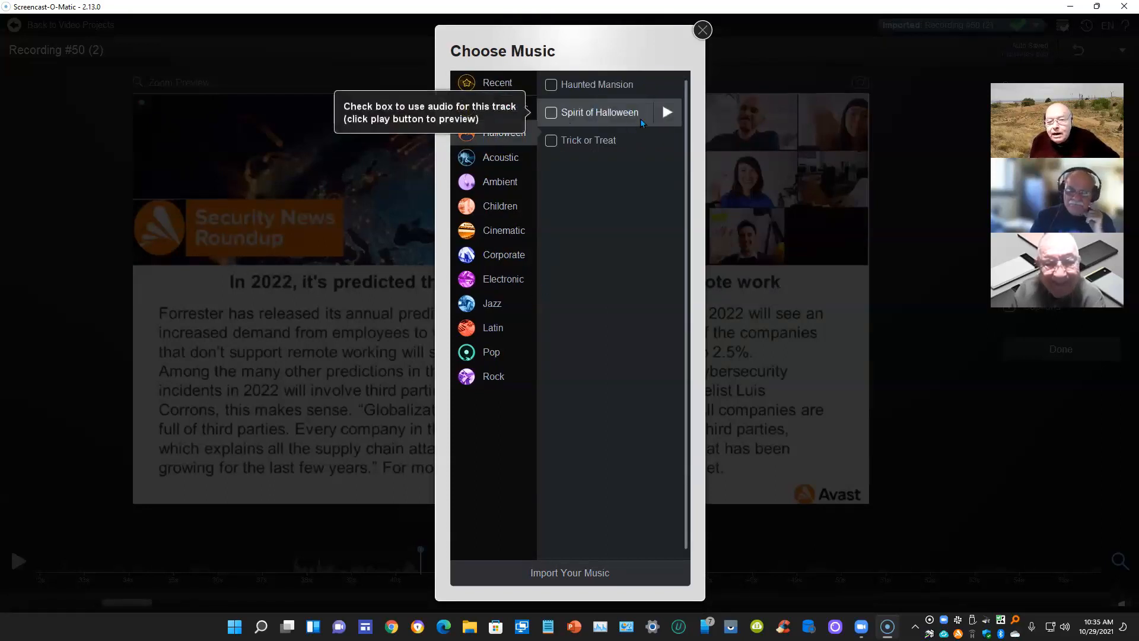
click(554, 114)
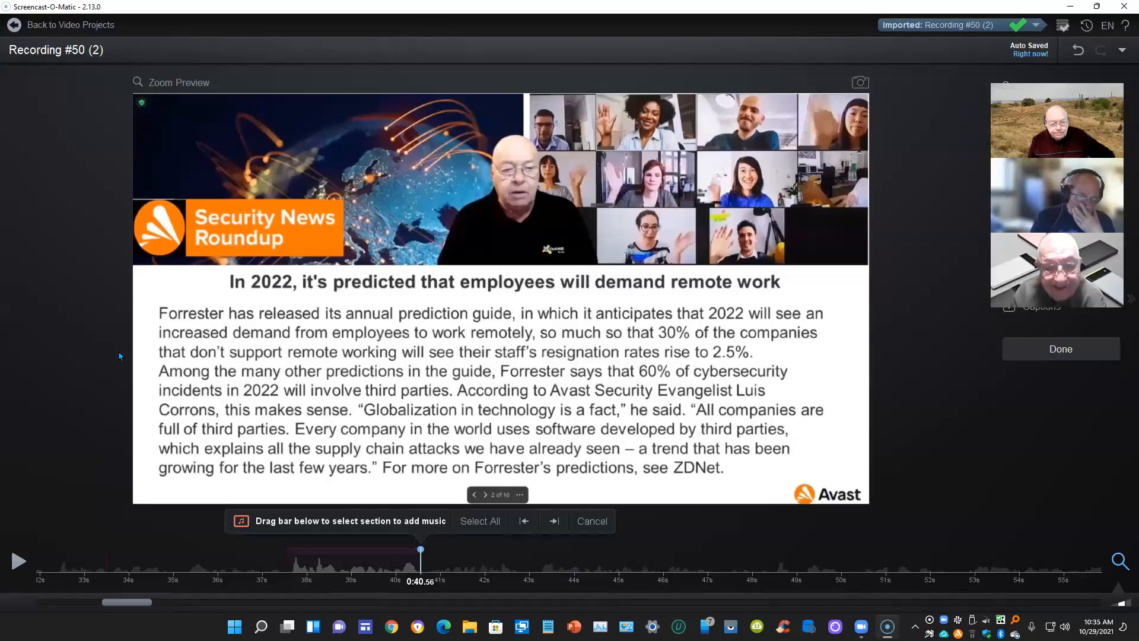
click(19, 561)
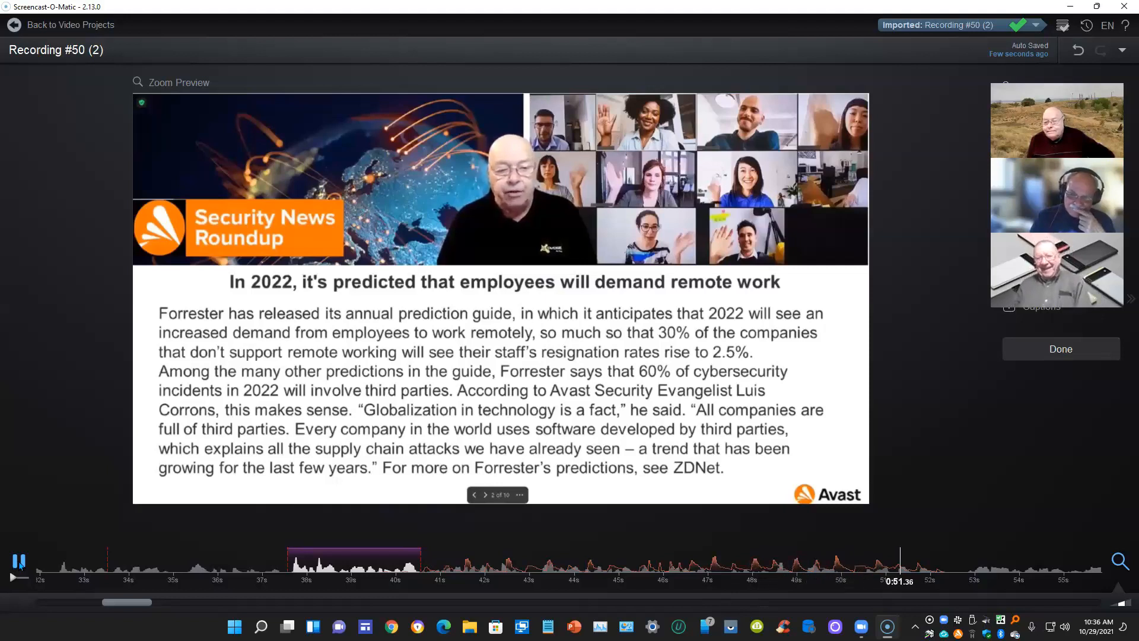
key(space)
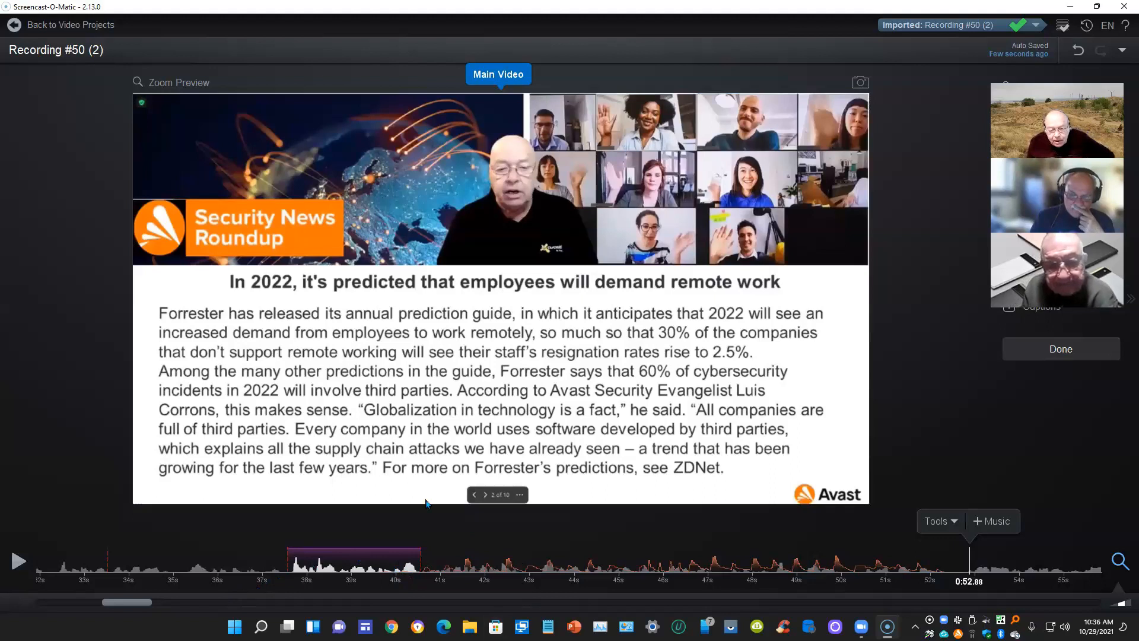
Speed up the section from the narration's start at 0:37.56 to 0:40.96 to 2x faster
click(951, 522)
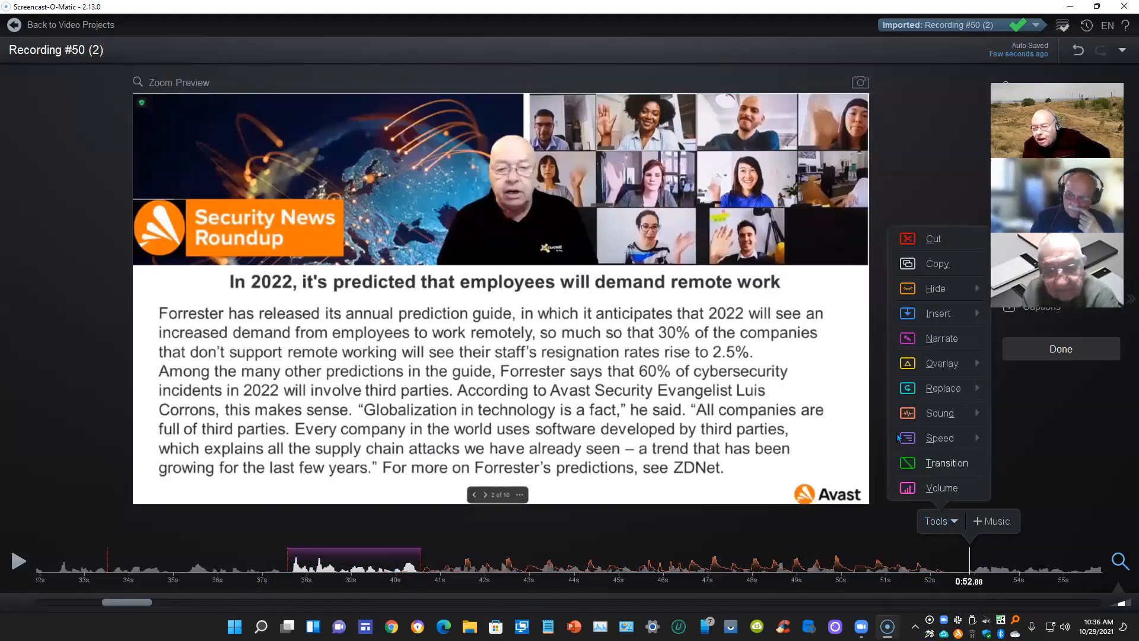
mouse_move(926, 442)
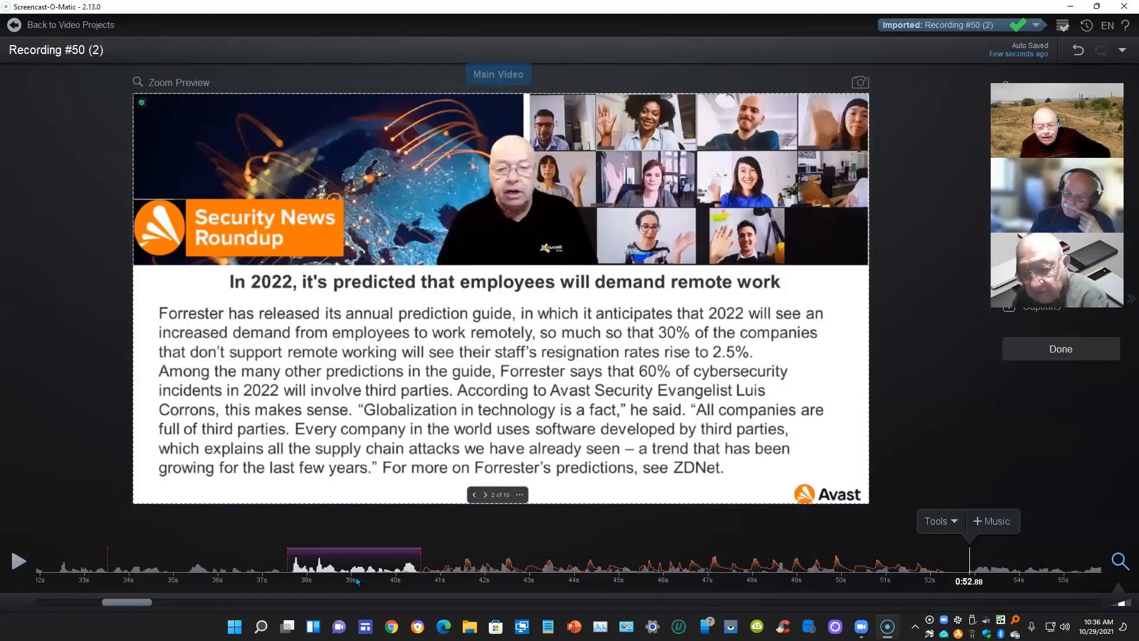
click(289, 568)
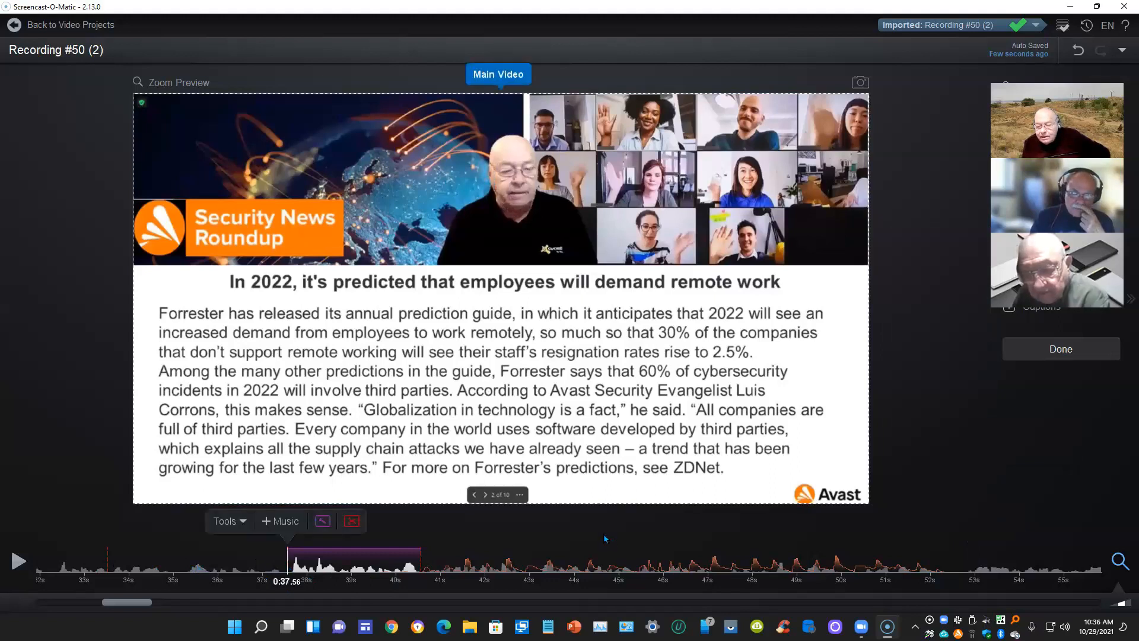
click(237, 521)
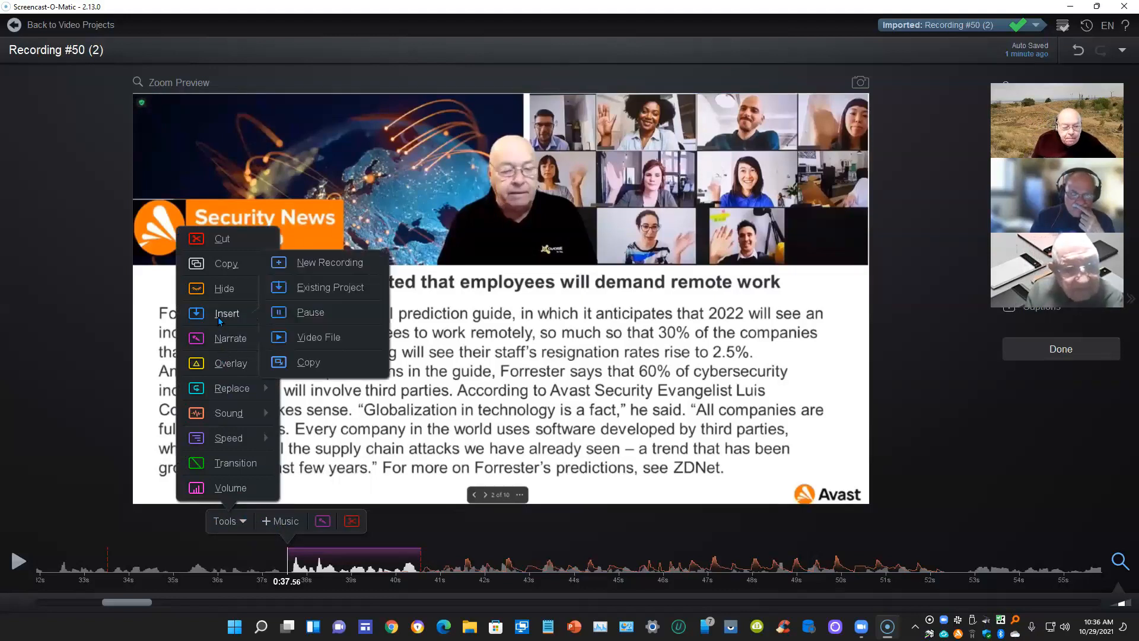
mouse_move(227, 440)
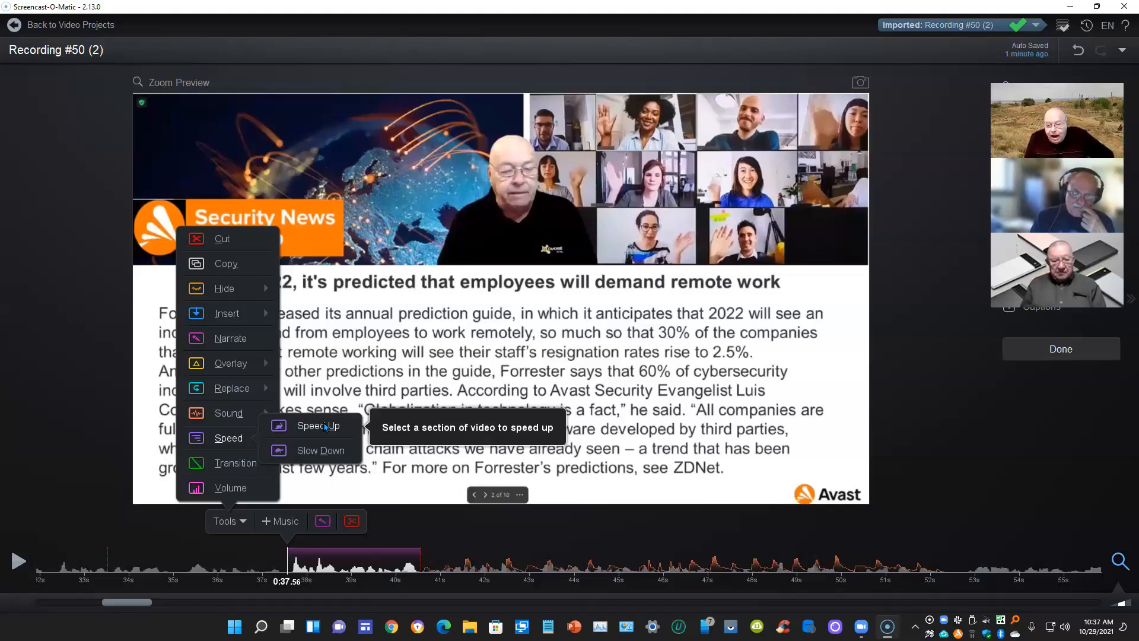
click(325, 427)
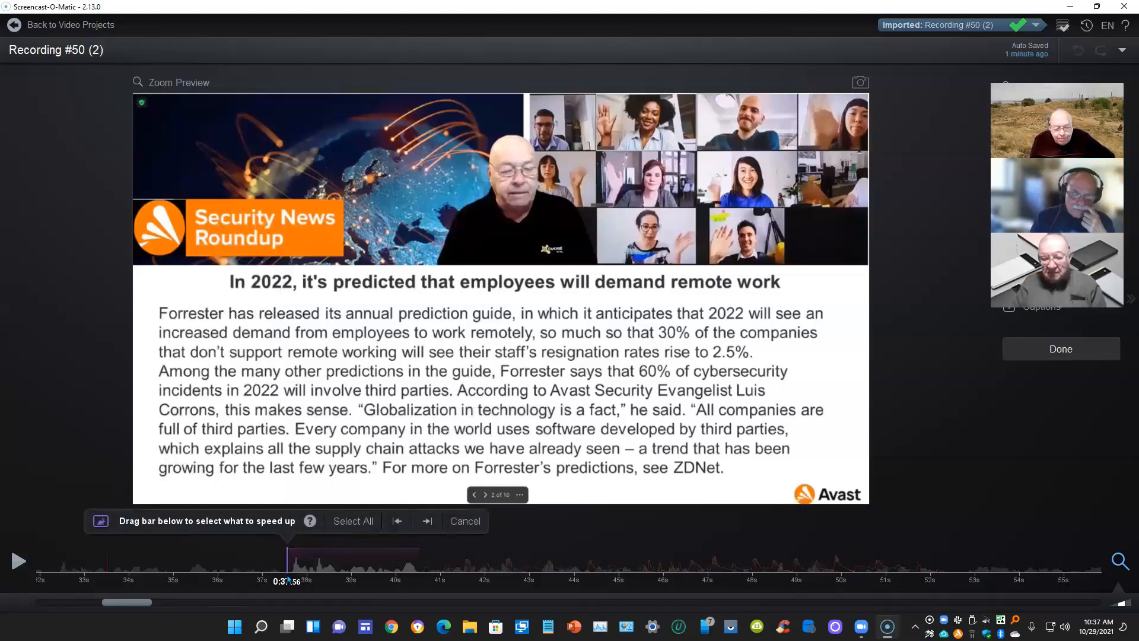
drag(287, 552, 439, 589)
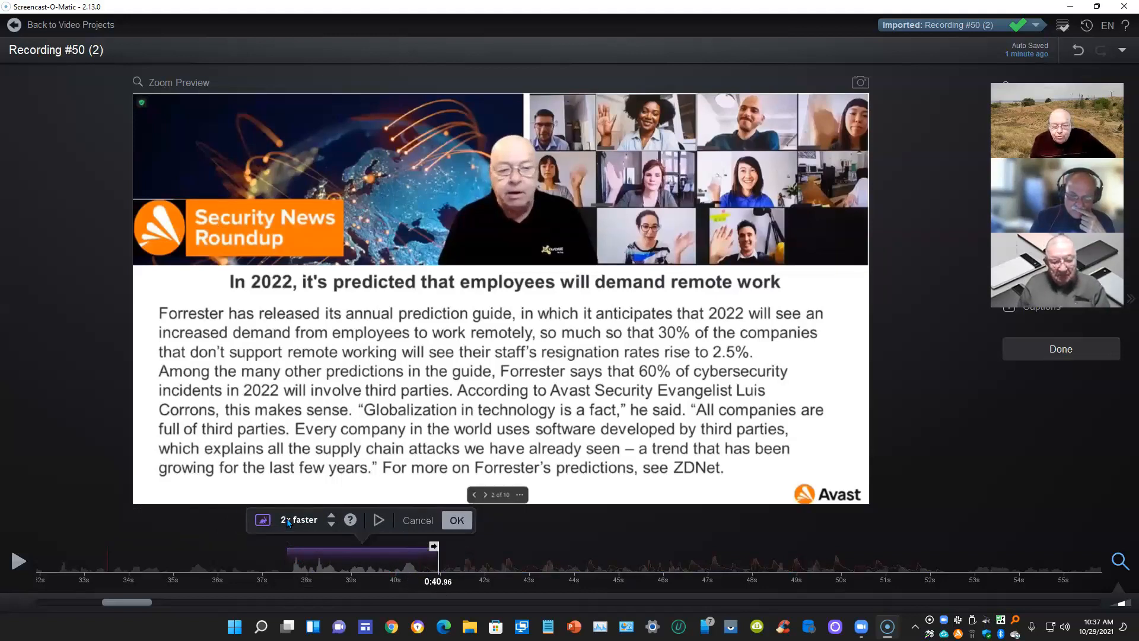
click(332, 516)
click(332, 516)
click(331, 524)
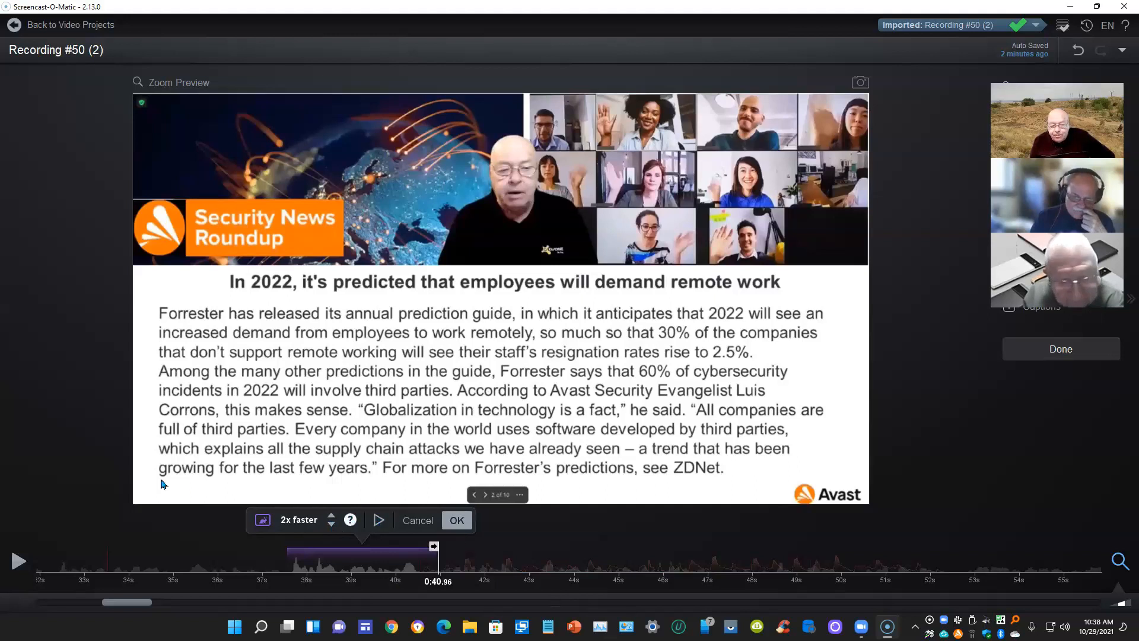
click(457, 520)
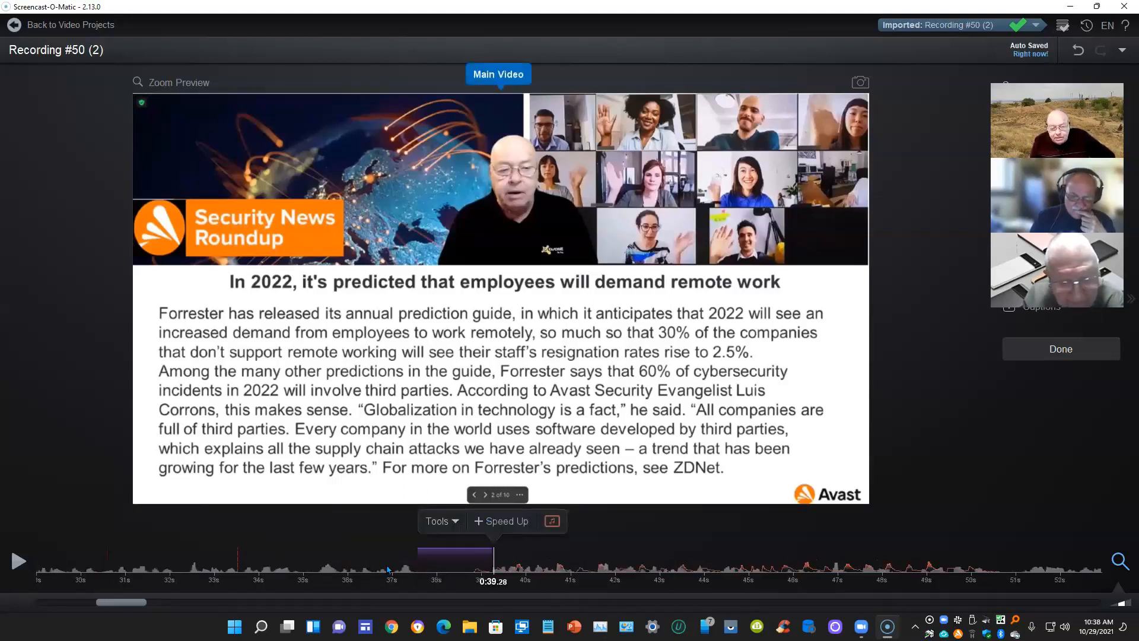
Play the video from 0:36.92 through the sped-up section to check it, stopping at 0:41.52
click(386, 567)
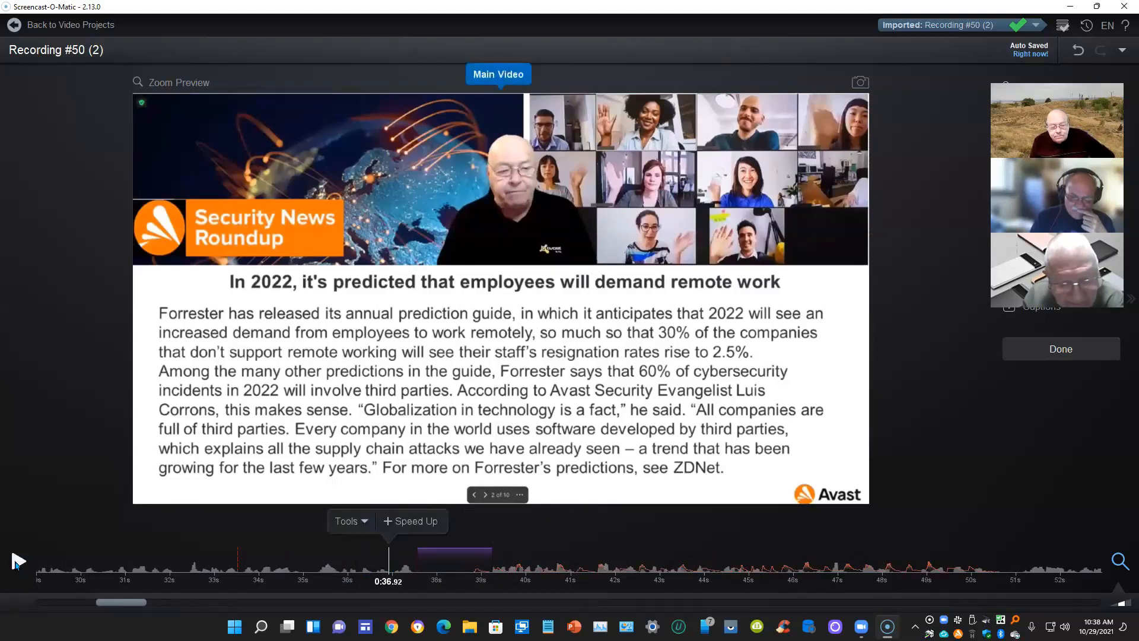
click(17, 561)
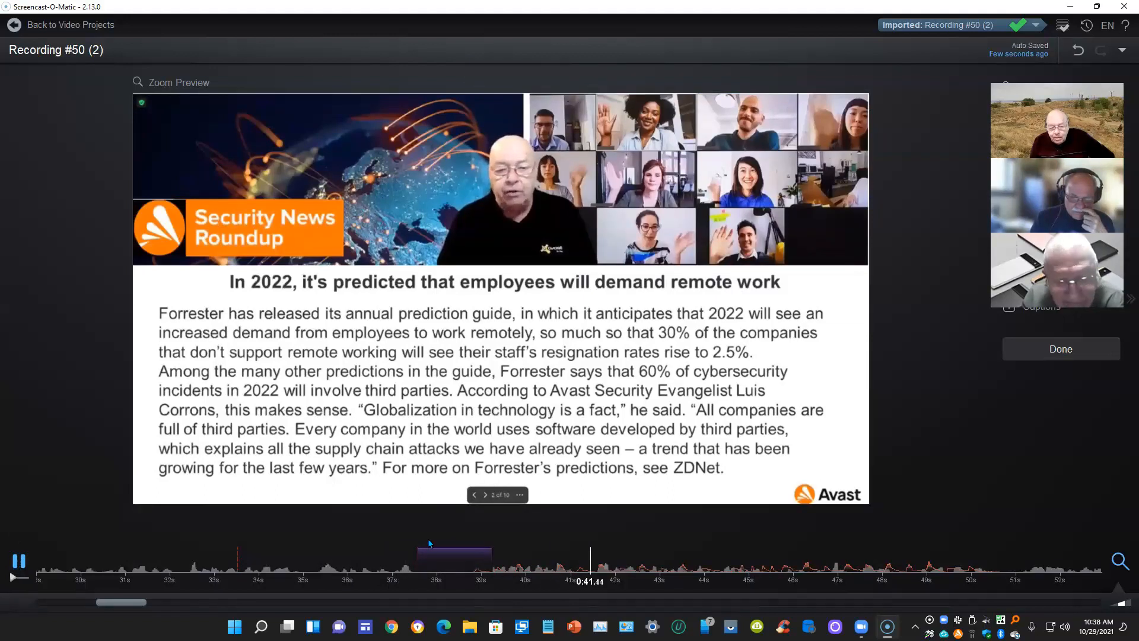
key(space)
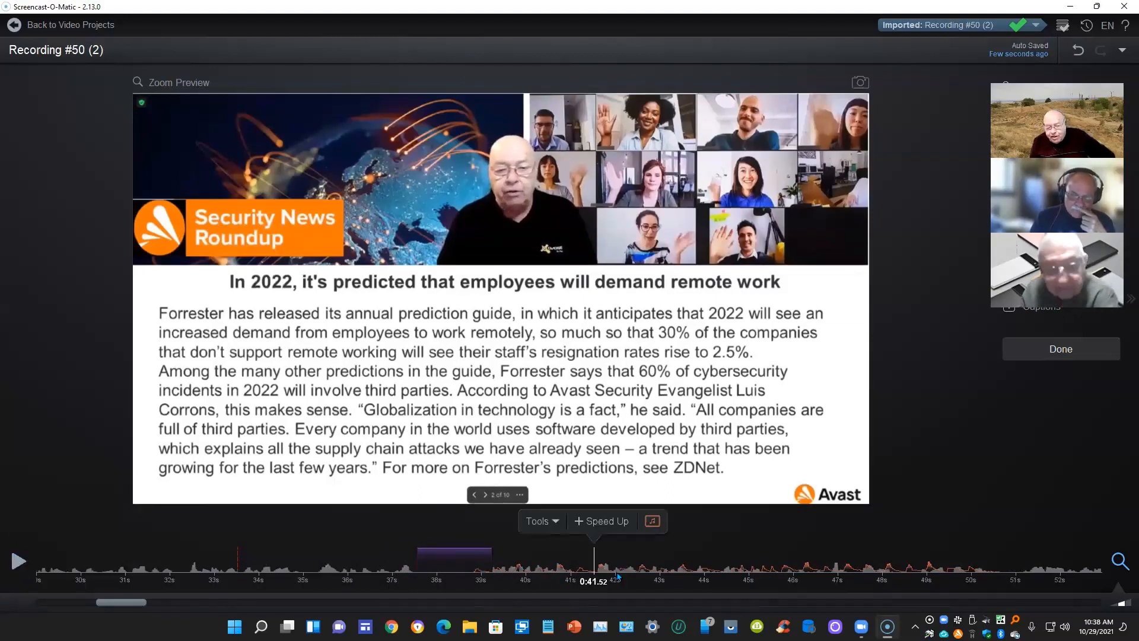
Add a 2.00-second Fade transition at 0:41.52, reviewing the transition types before applying it, and play it back
click(552, 522)
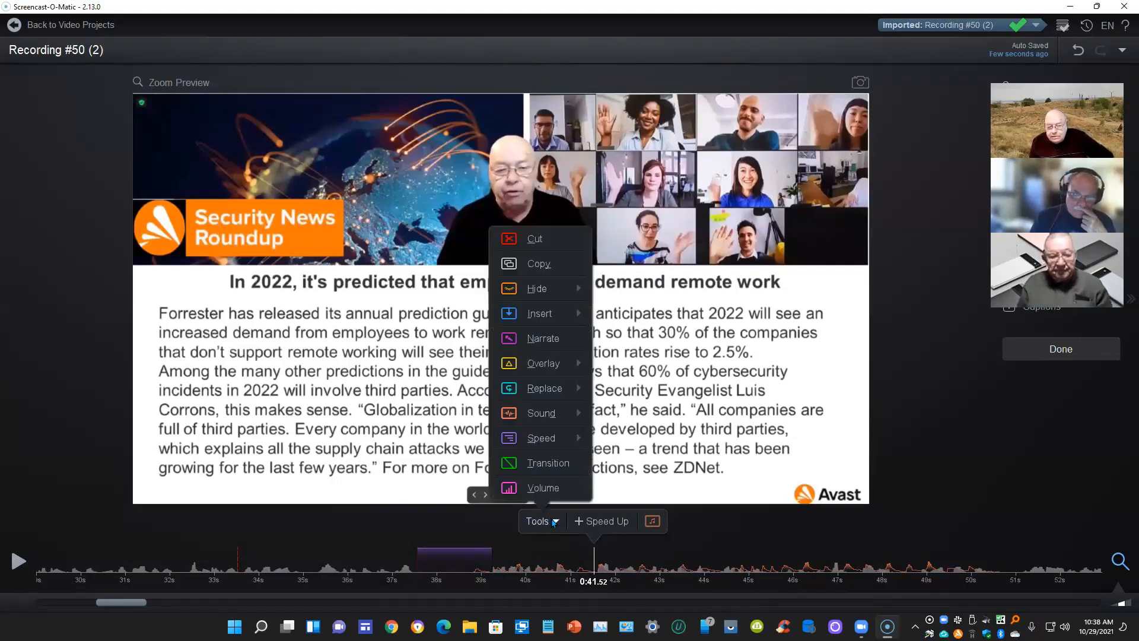
click(541, 468)
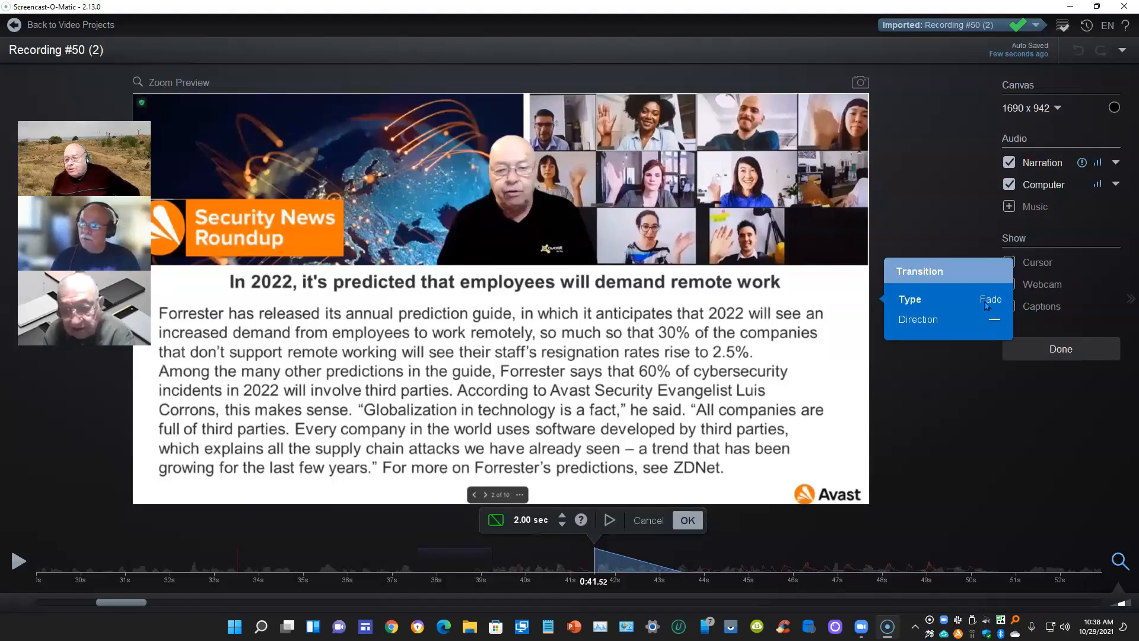
click(910, 300)
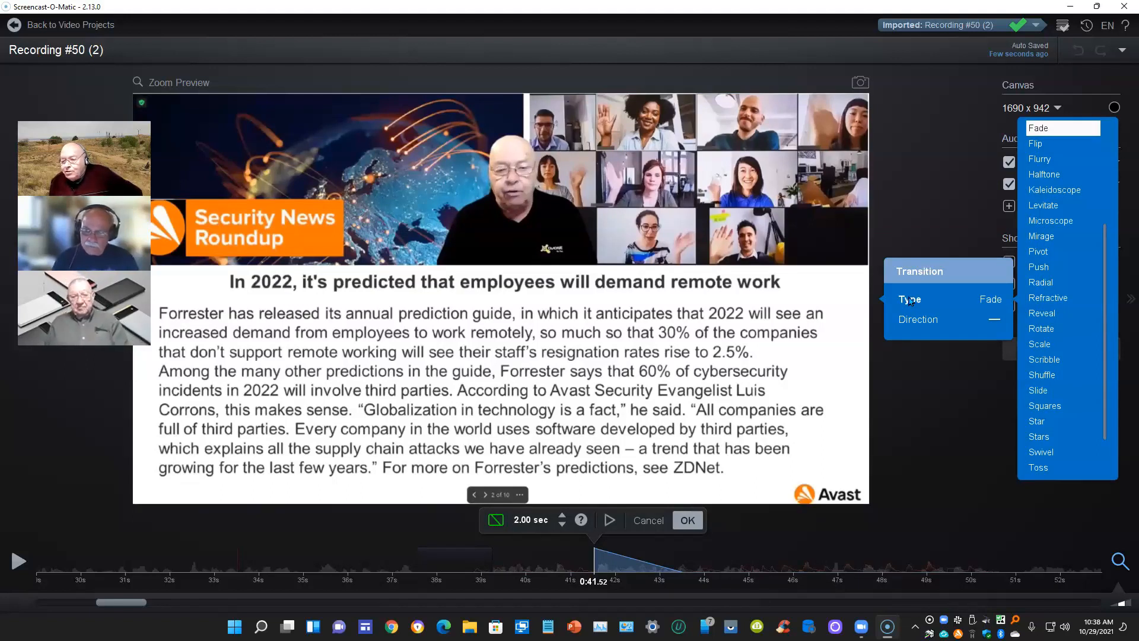
scroll(1109, 403, down, 1)
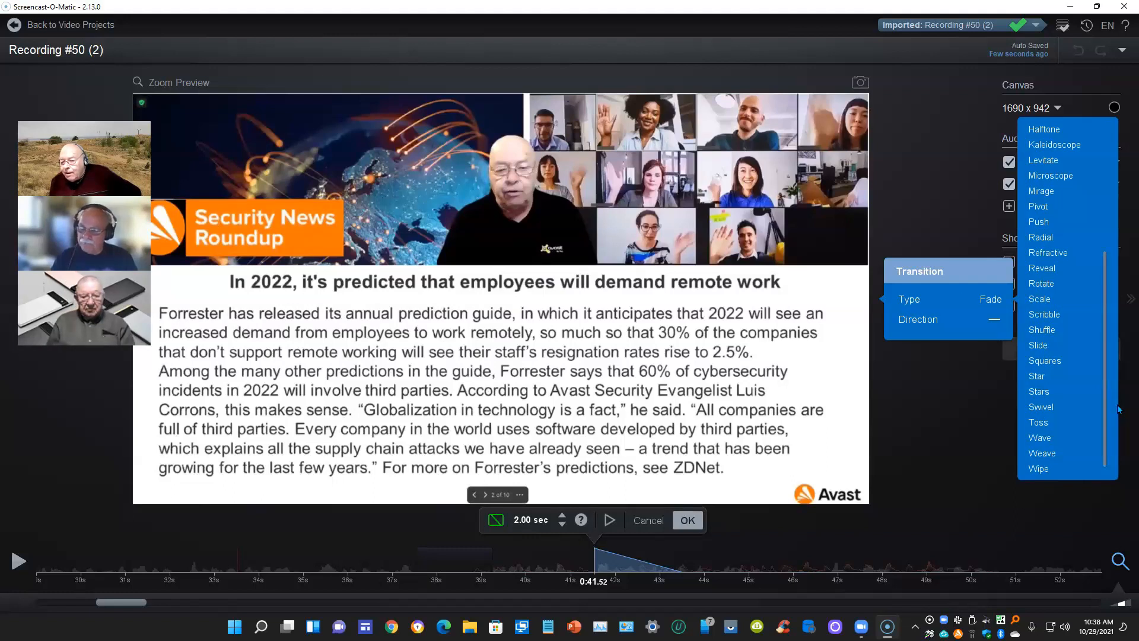
click(906, 321)
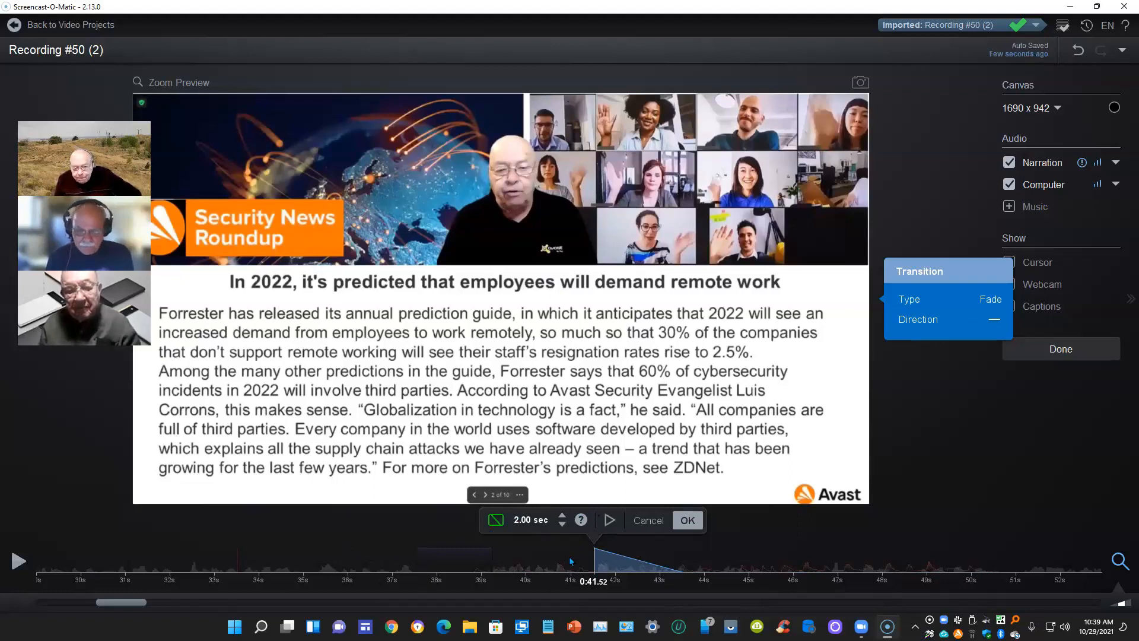
click(688, 520)
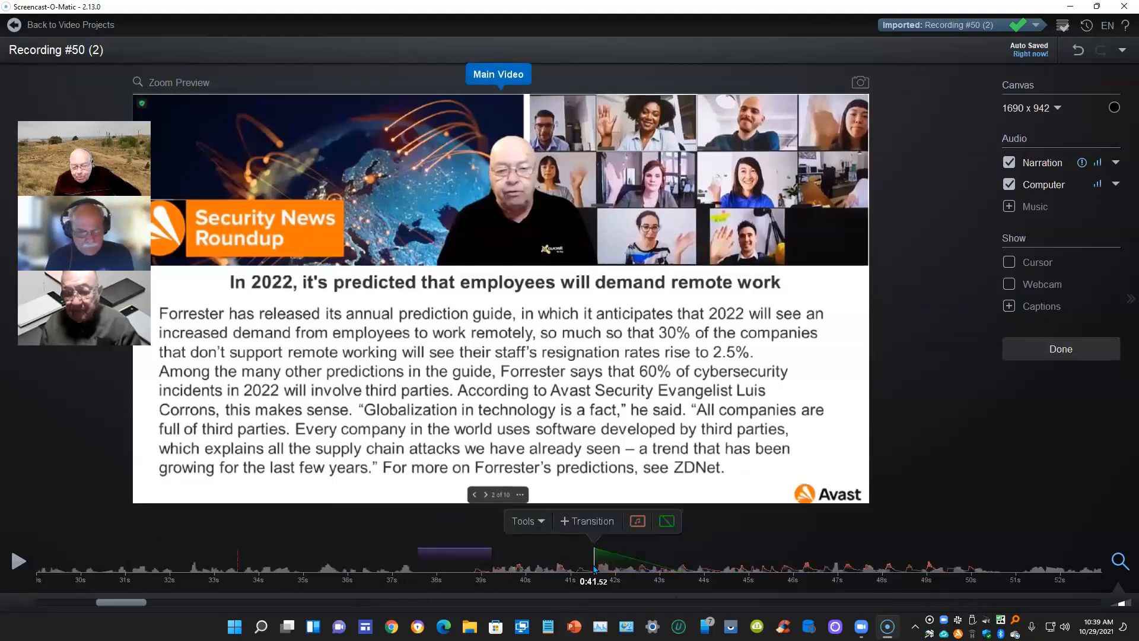
click(18, 560)
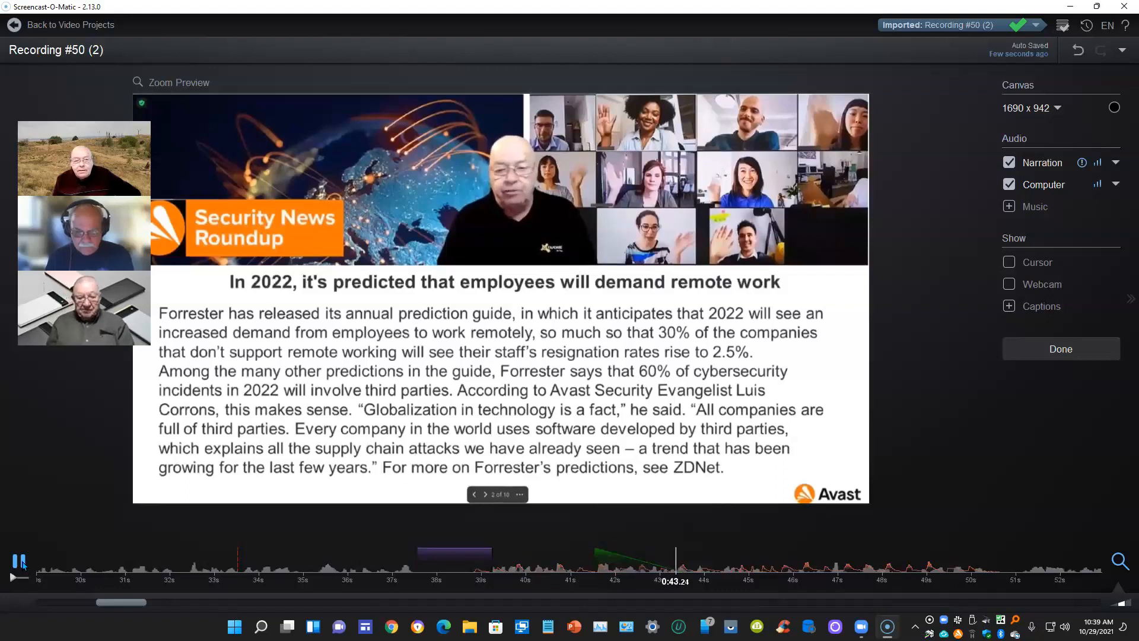
Pause playback at 0:44.48 and apply the Volume tool from there to 0:47.52, keeping the default narration and computer levels
key(space)
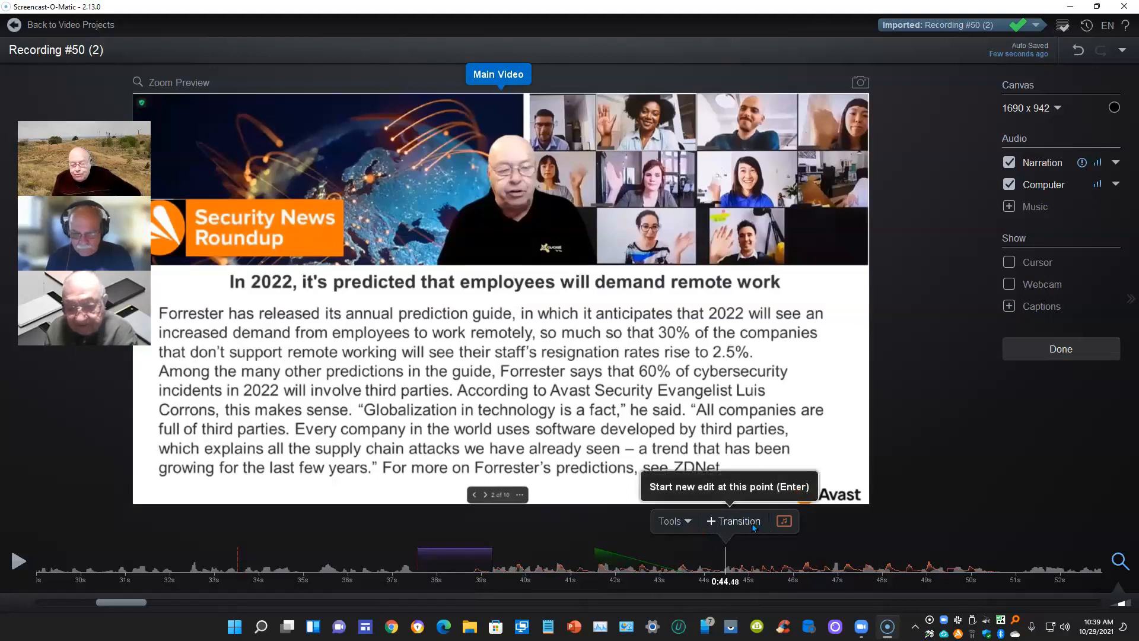
click(689, 522)
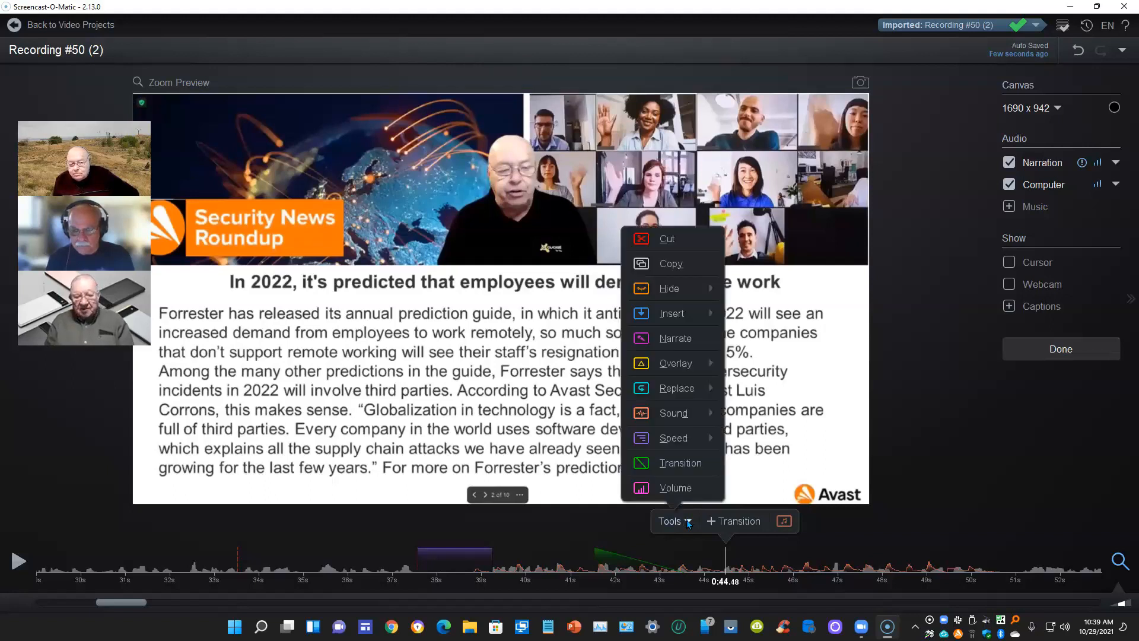
click(676, 488)
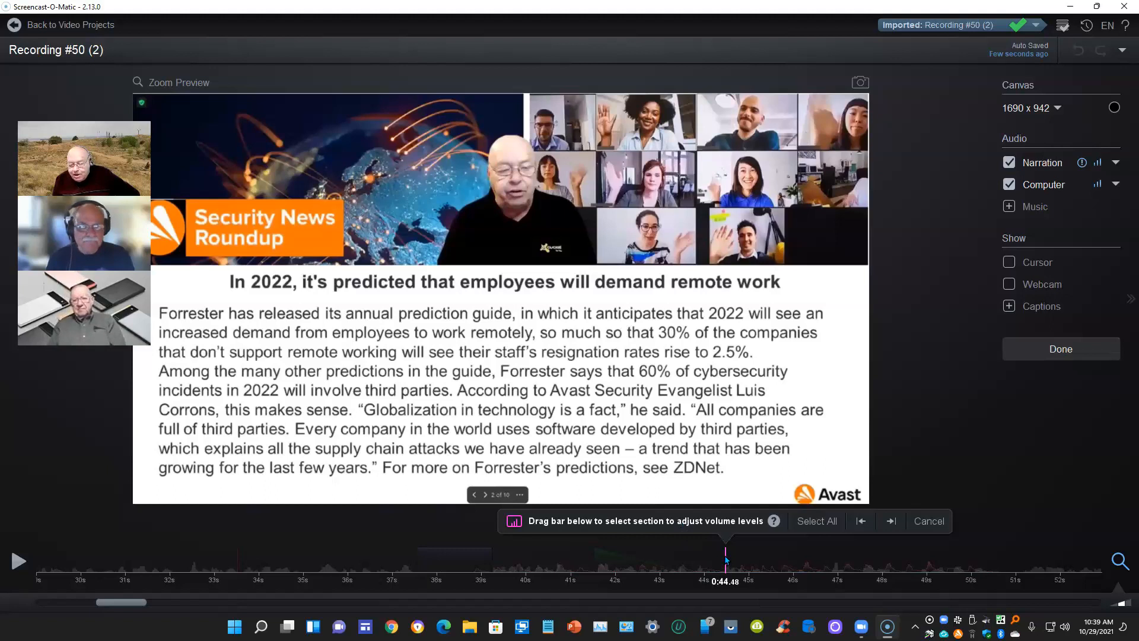
drag(766, 566, 861, 573)
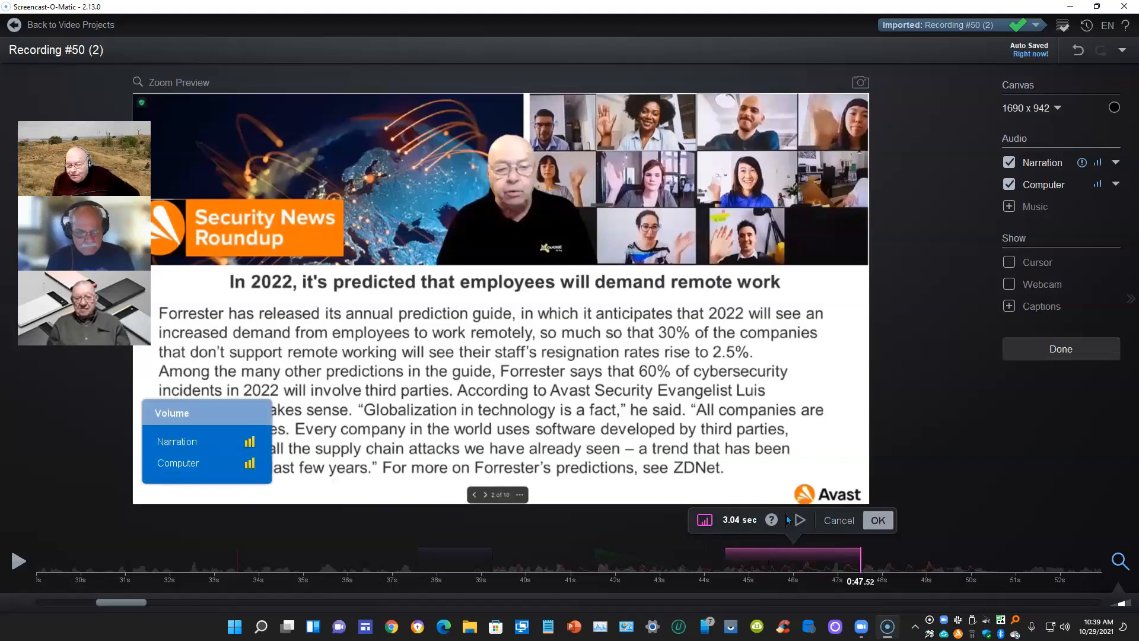
click(878, 520)
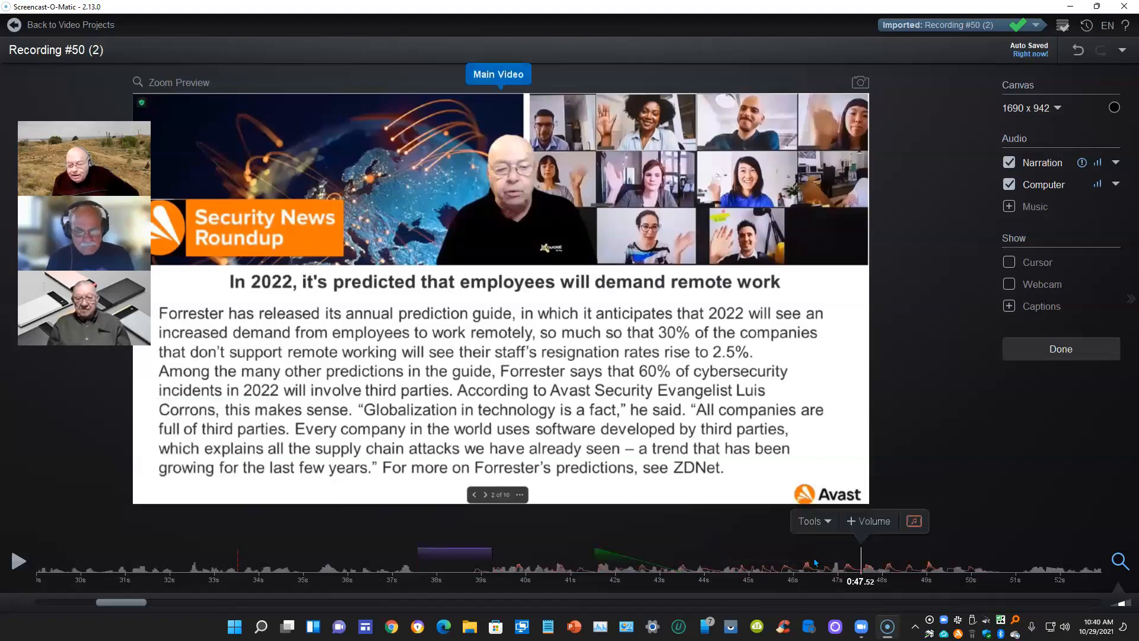
click(637, 564)
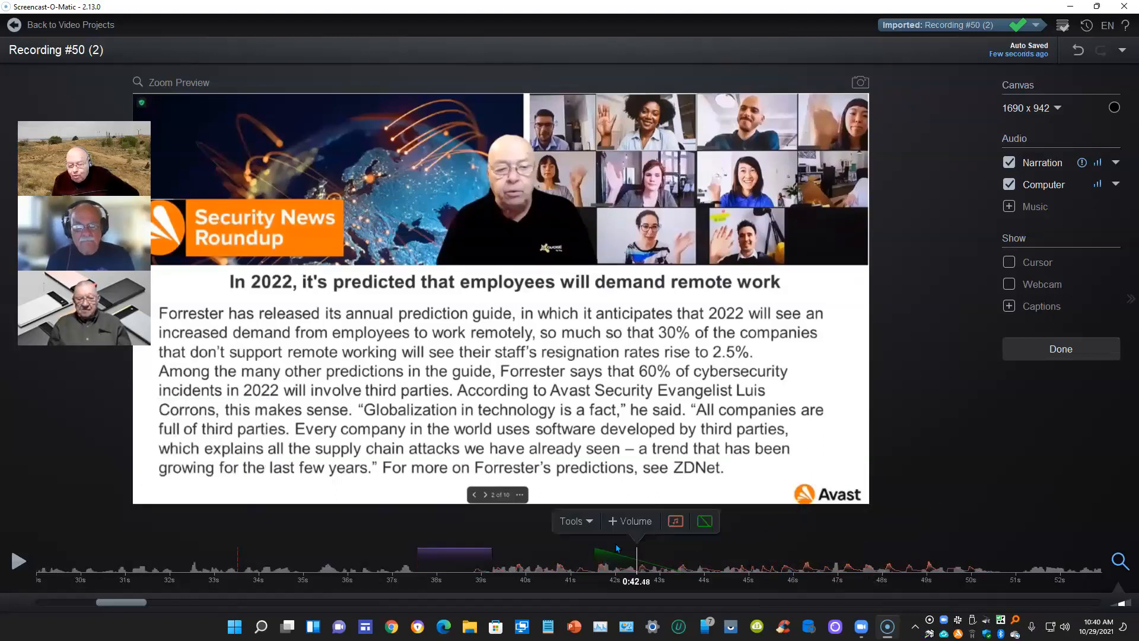
click(640, 523)
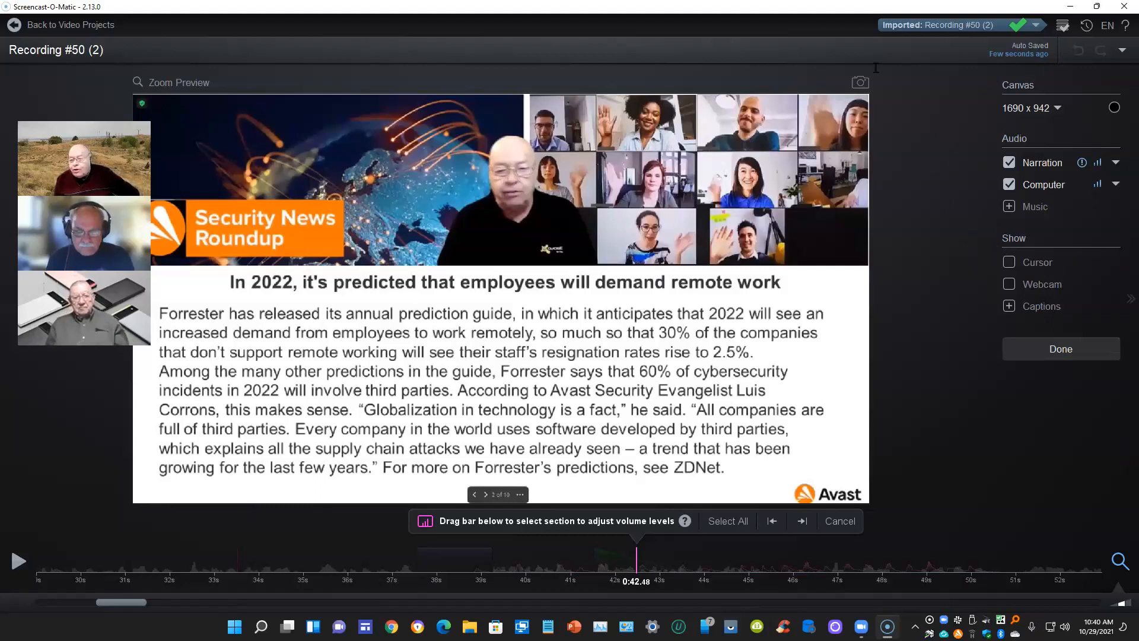
key(Escape)
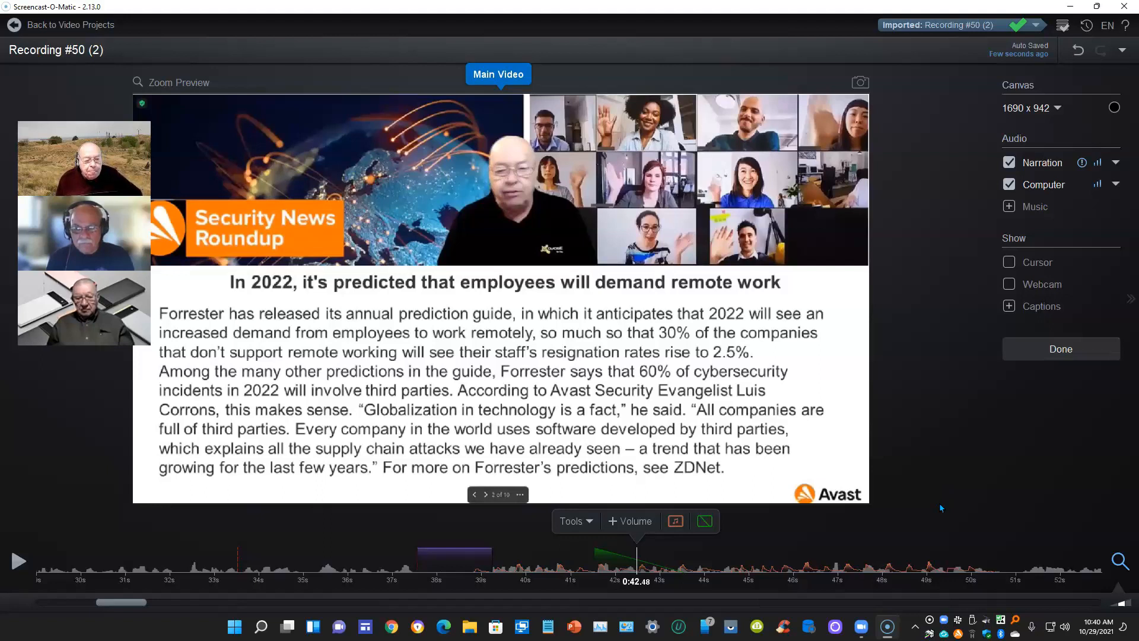
Bring up the available edit tools at 0:42.48
click(591, 525)
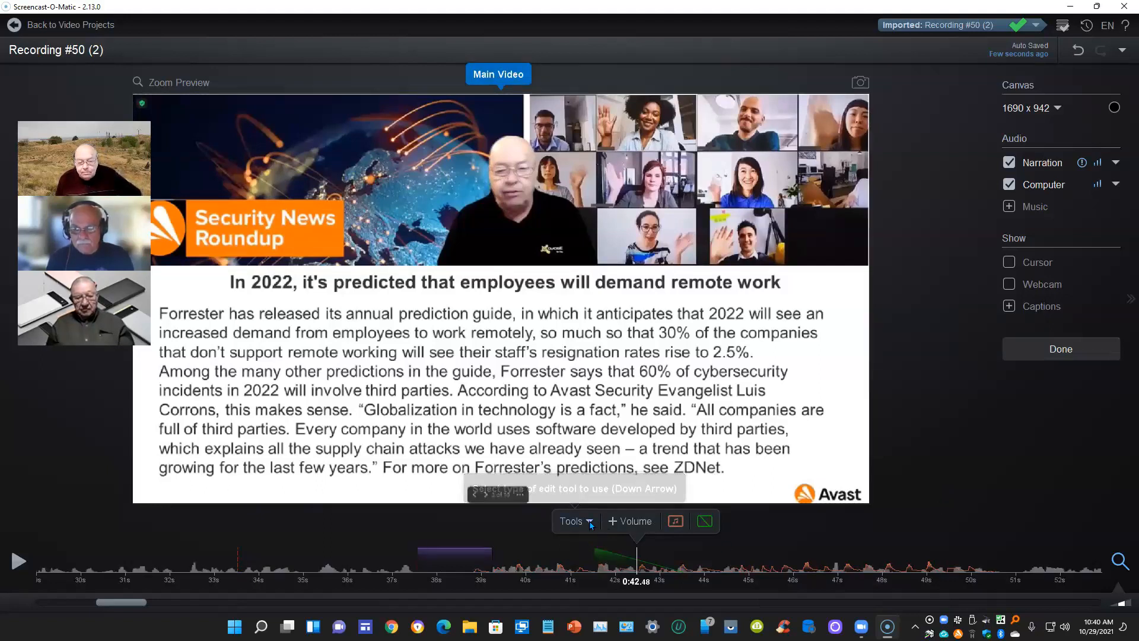